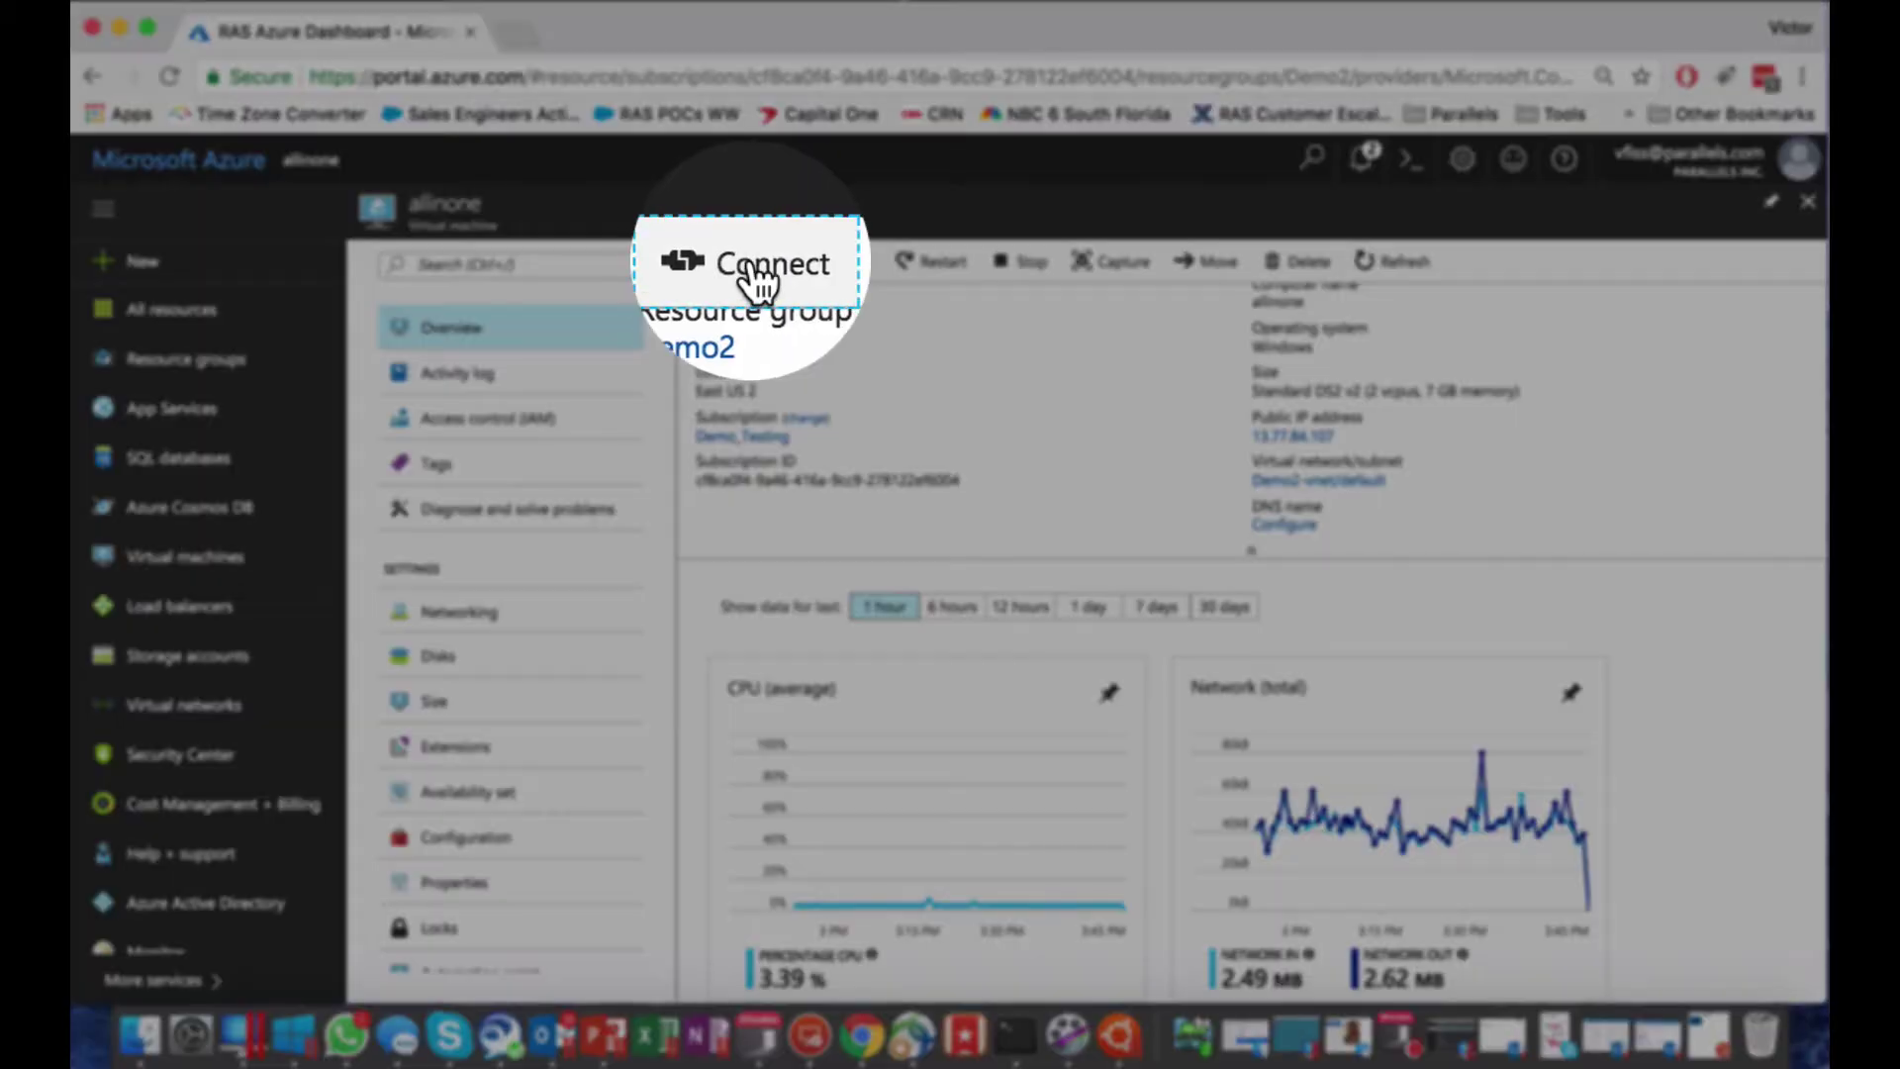
Download the allinone VM's RDP connection file into Downloads via Connect.
left_click(737, 258)
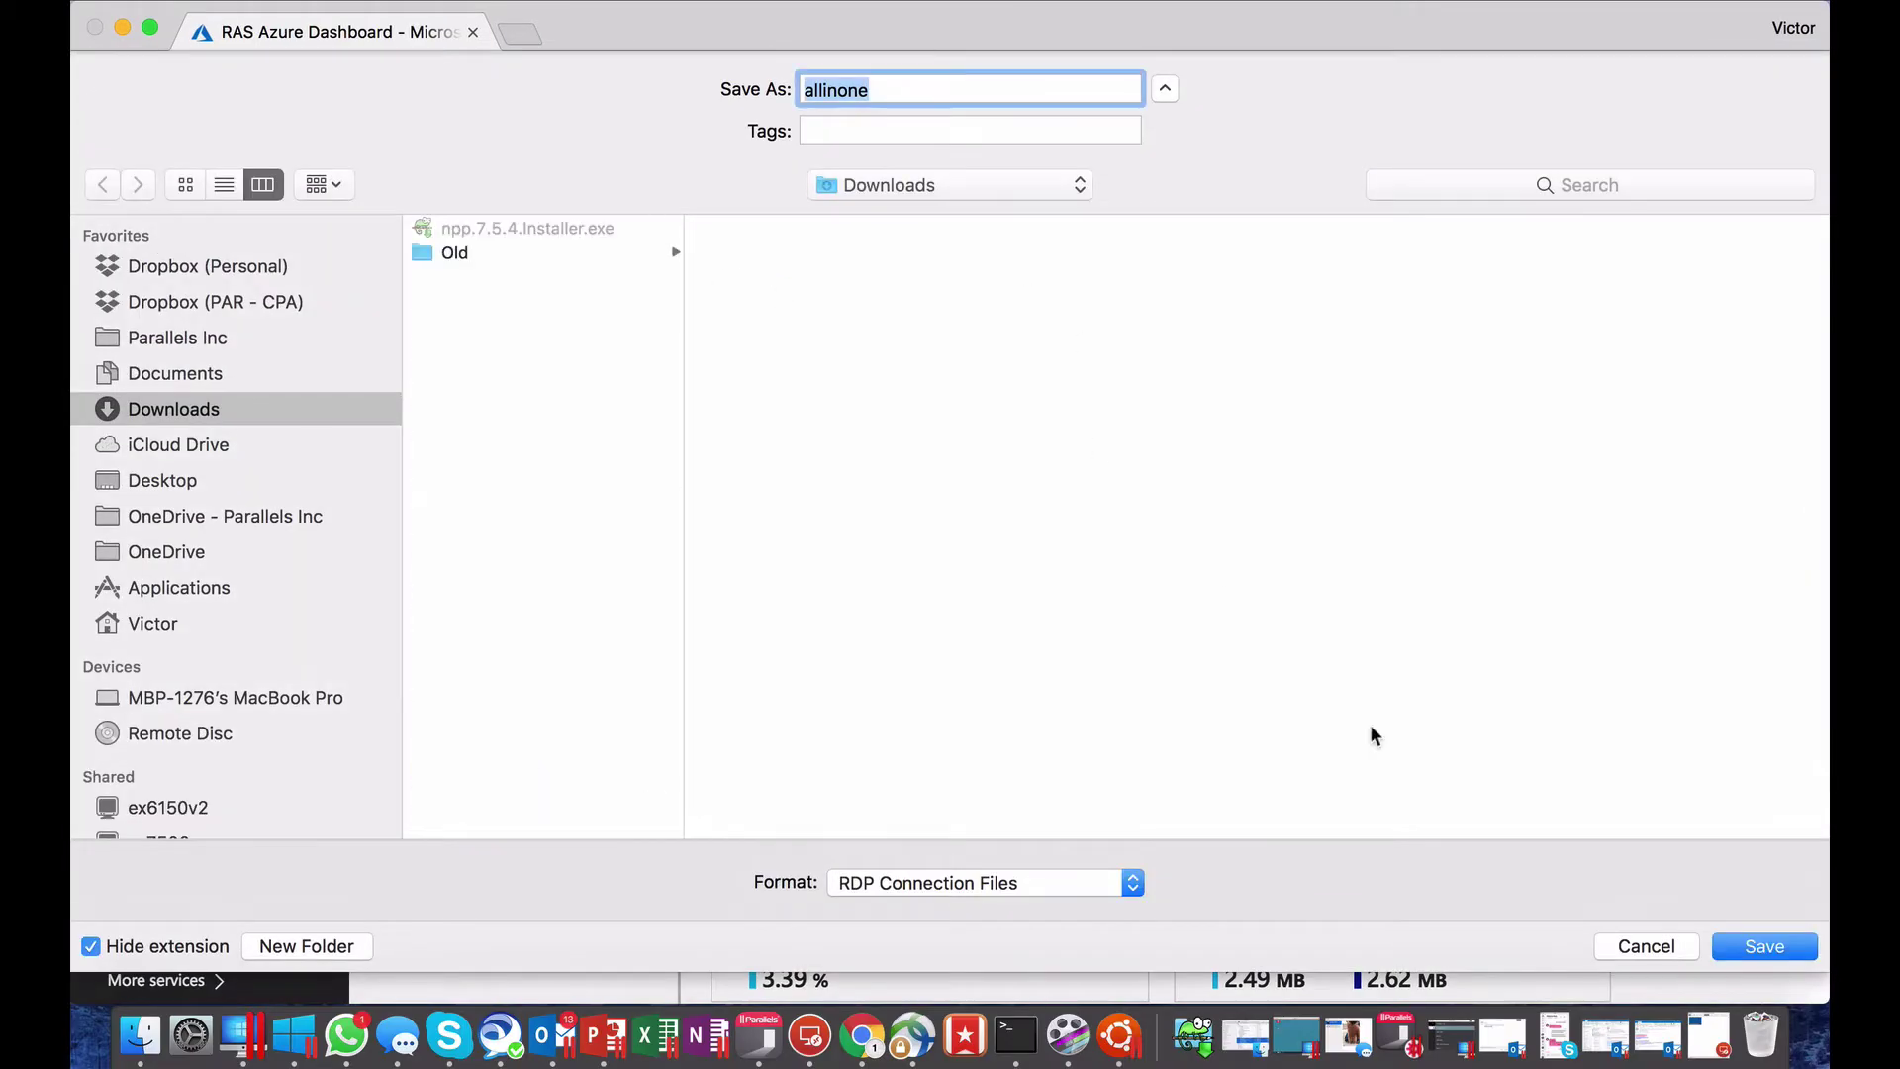
left_click(1763, 948)
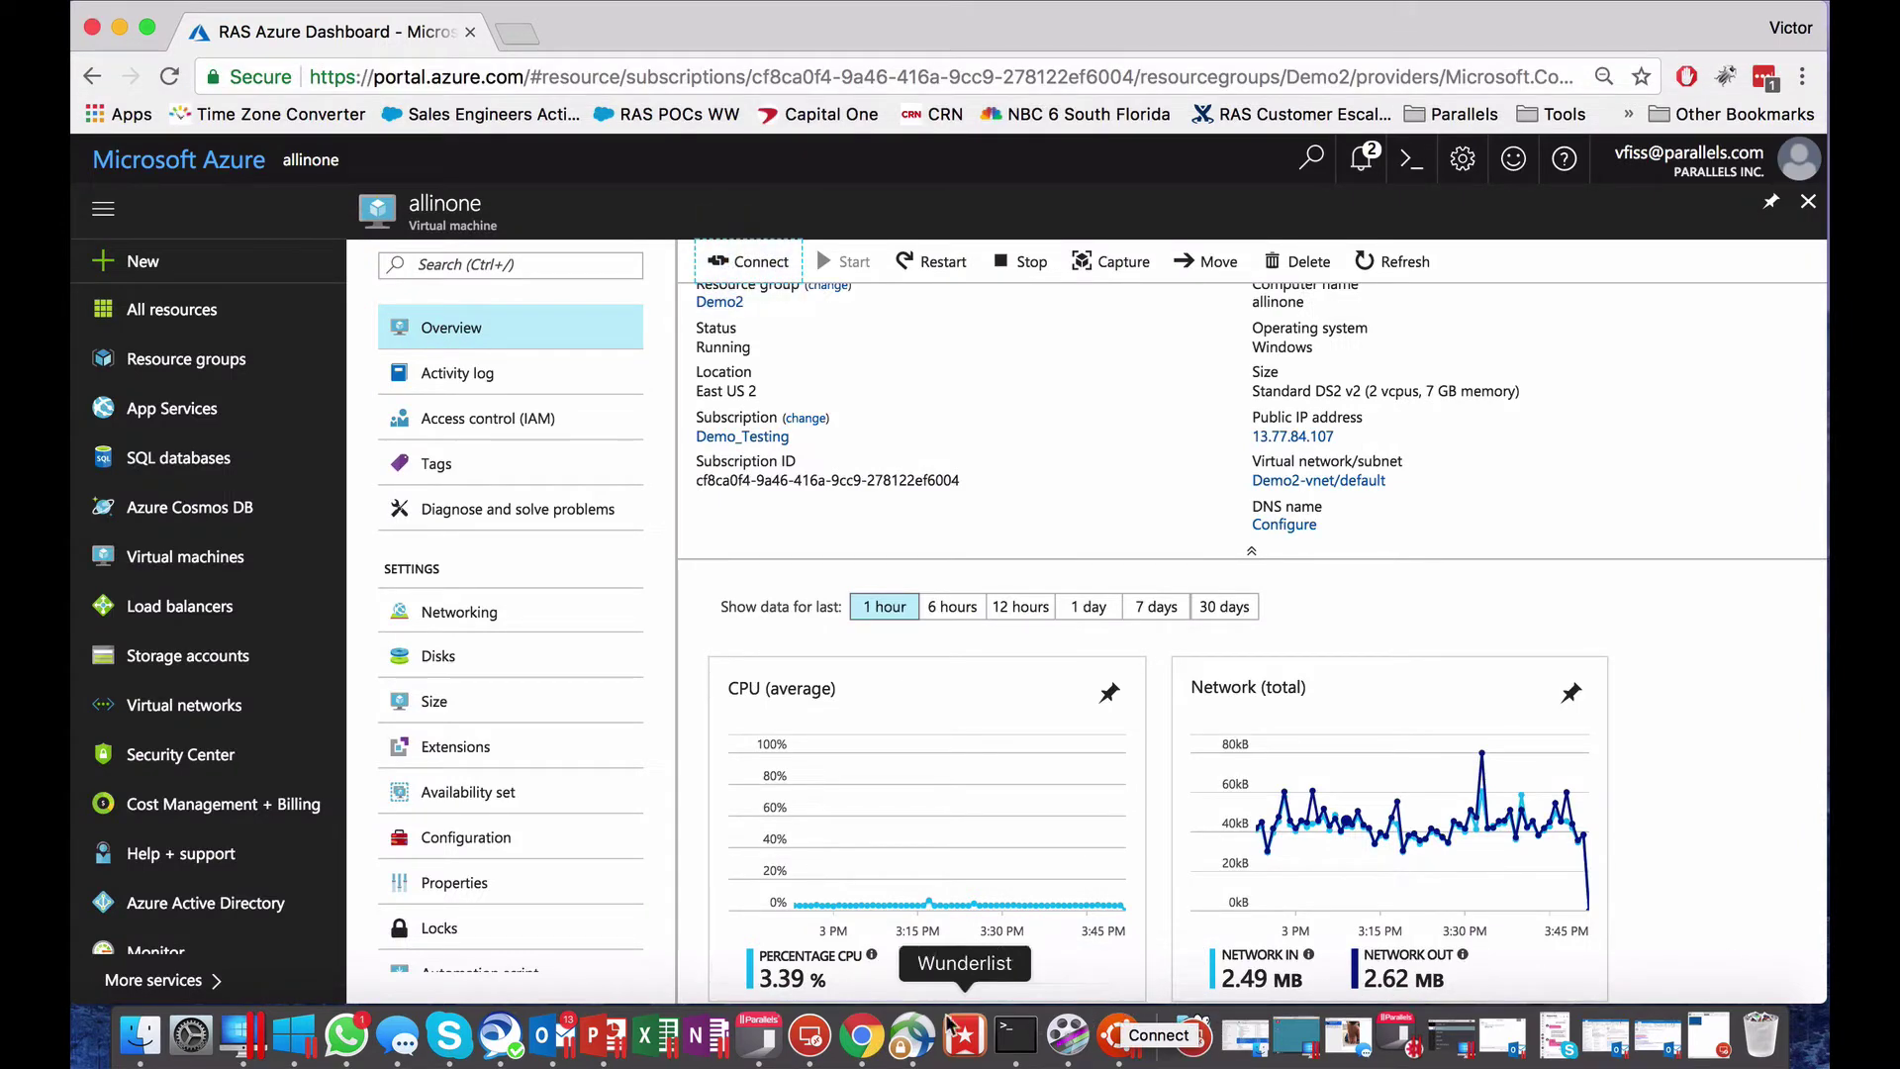
Add the allinone.rdp connection from Downloads as a desktop in Microsoft Remote Desktop.
left_click(809, 1035)
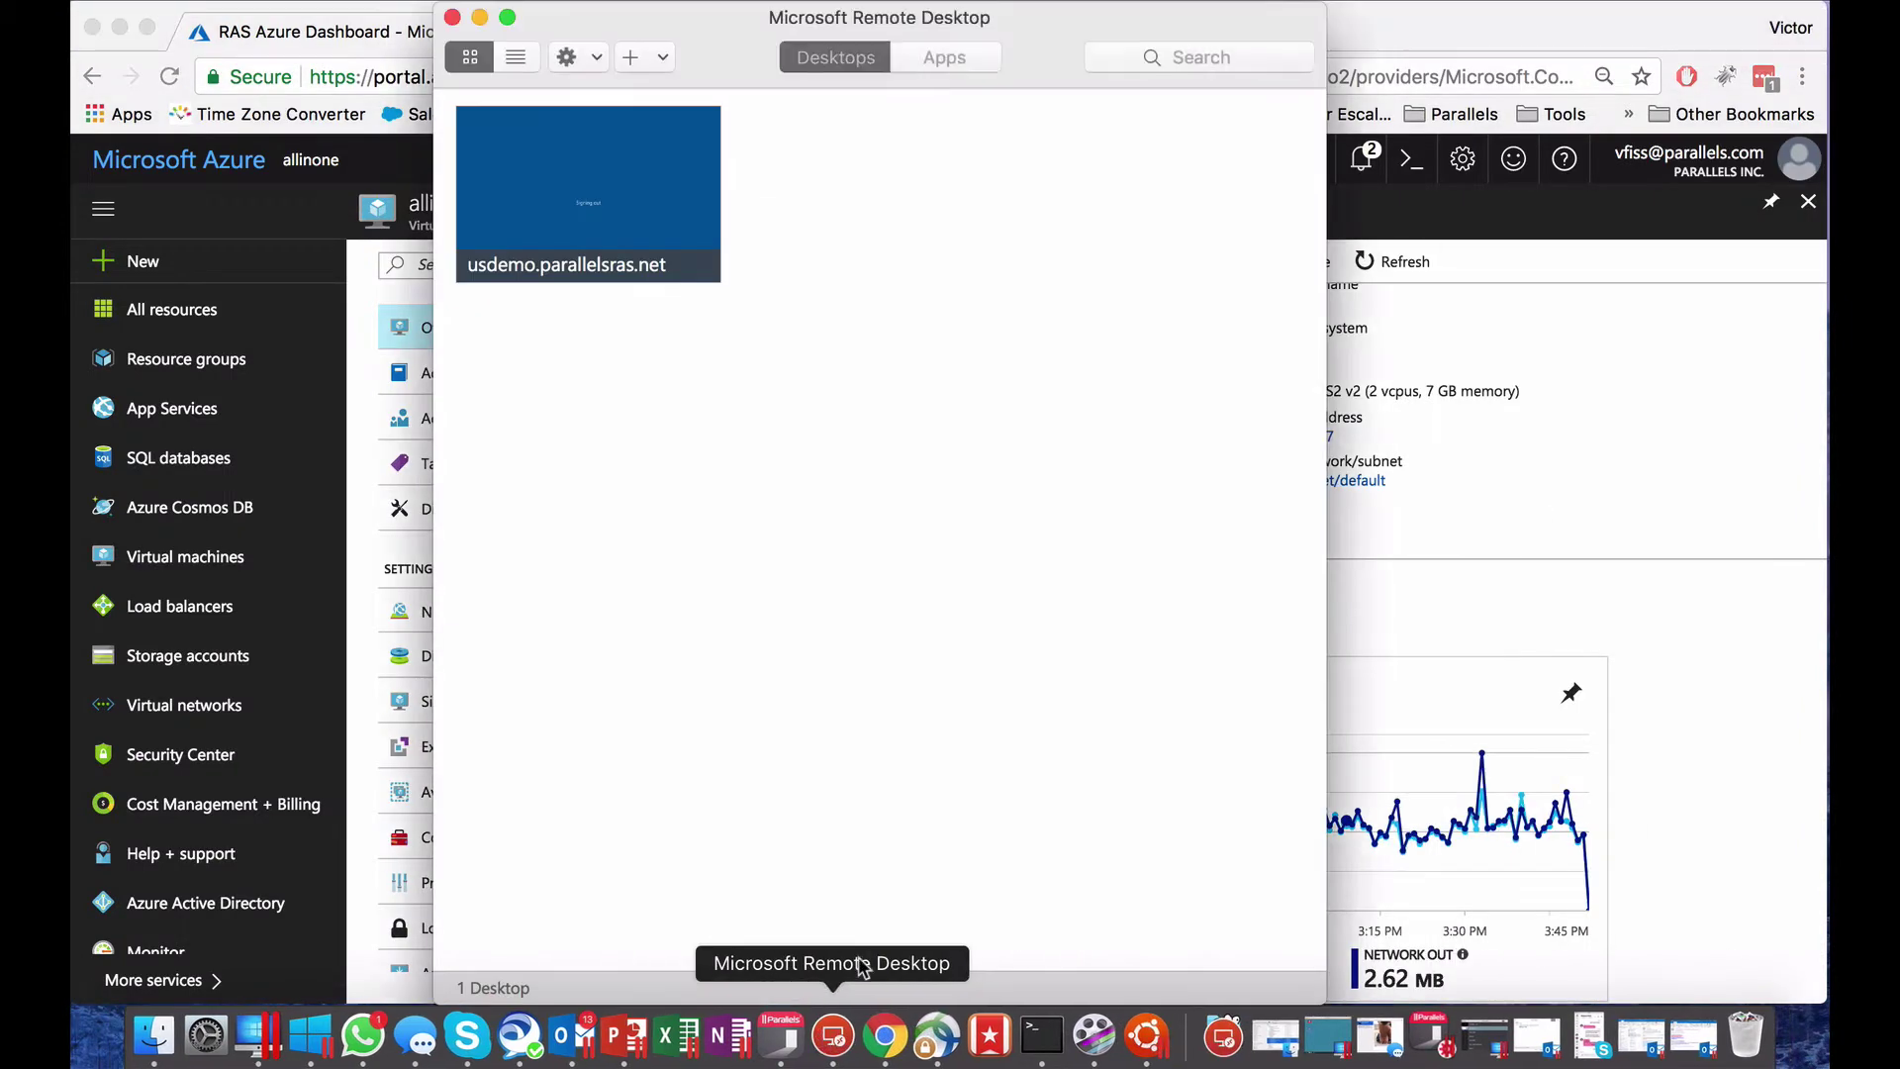
left_click(1220, 1039)
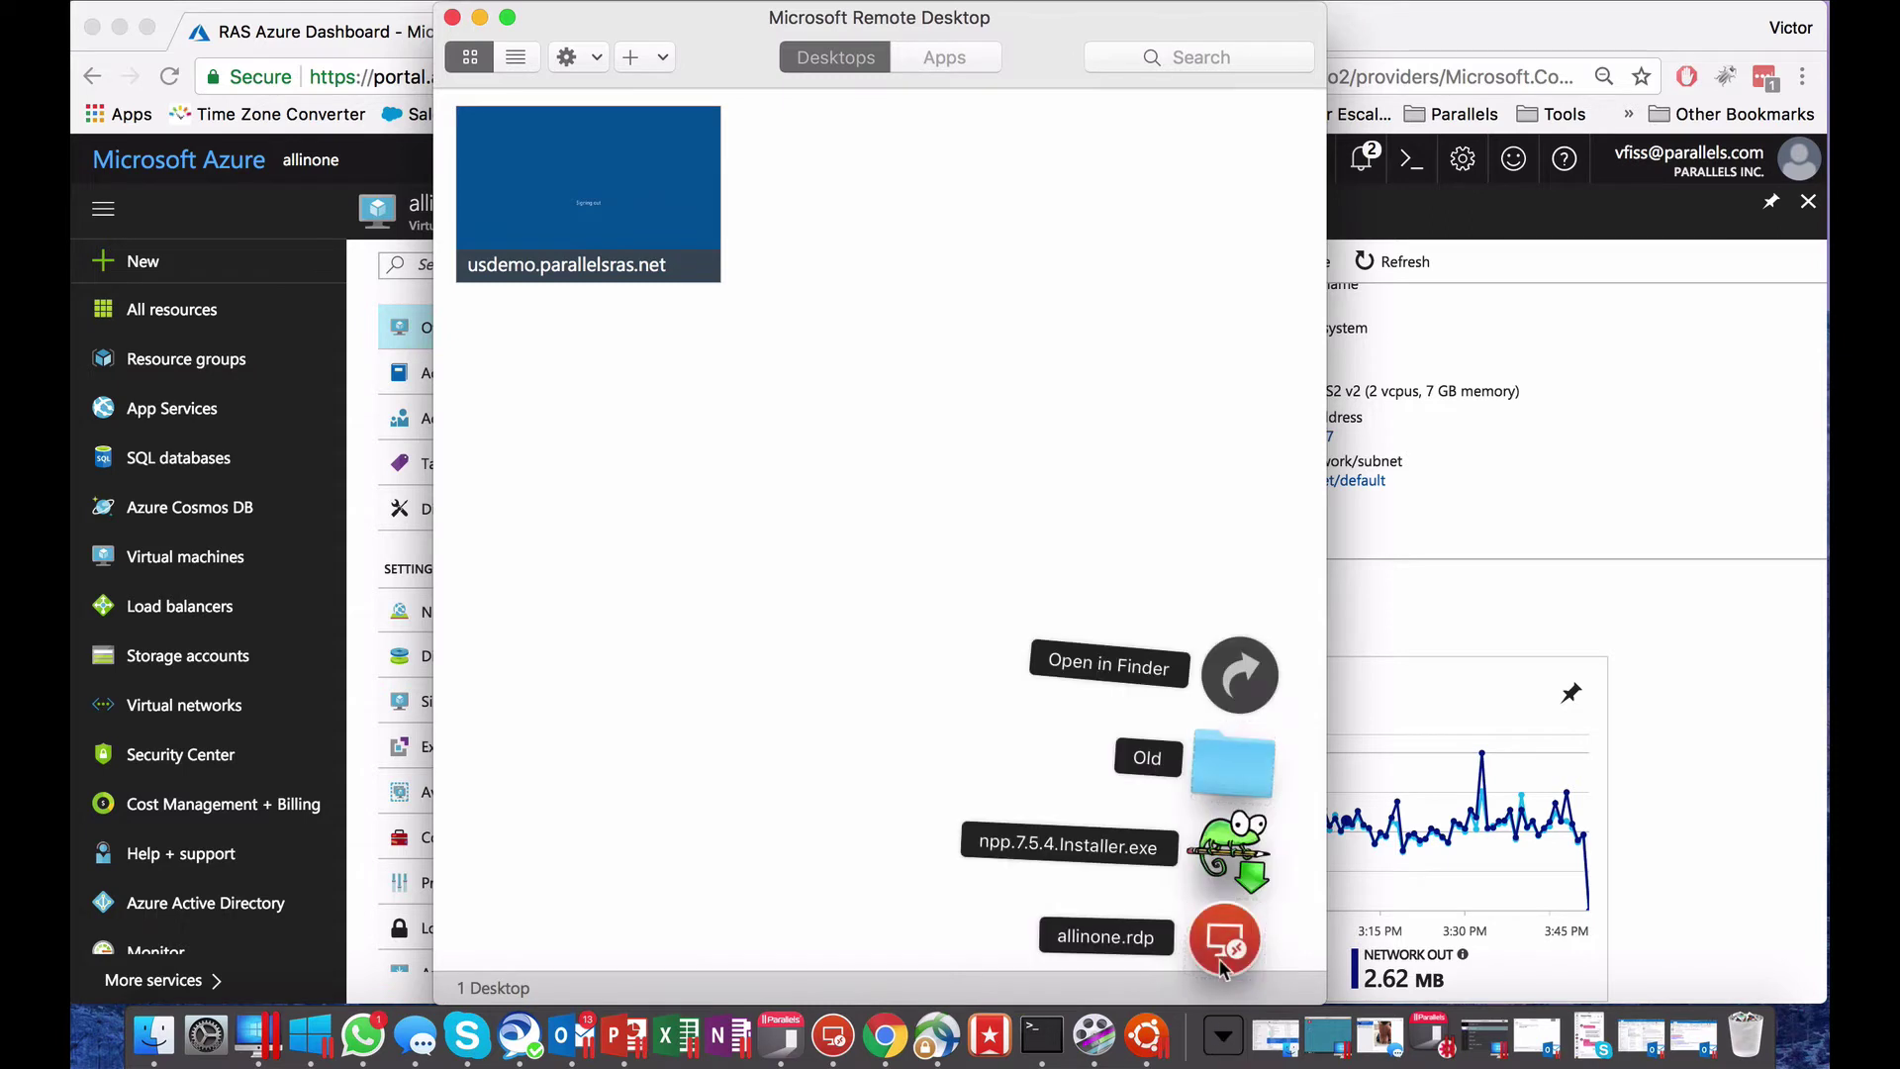
left_click_drag(1219, 942, 679, 592)
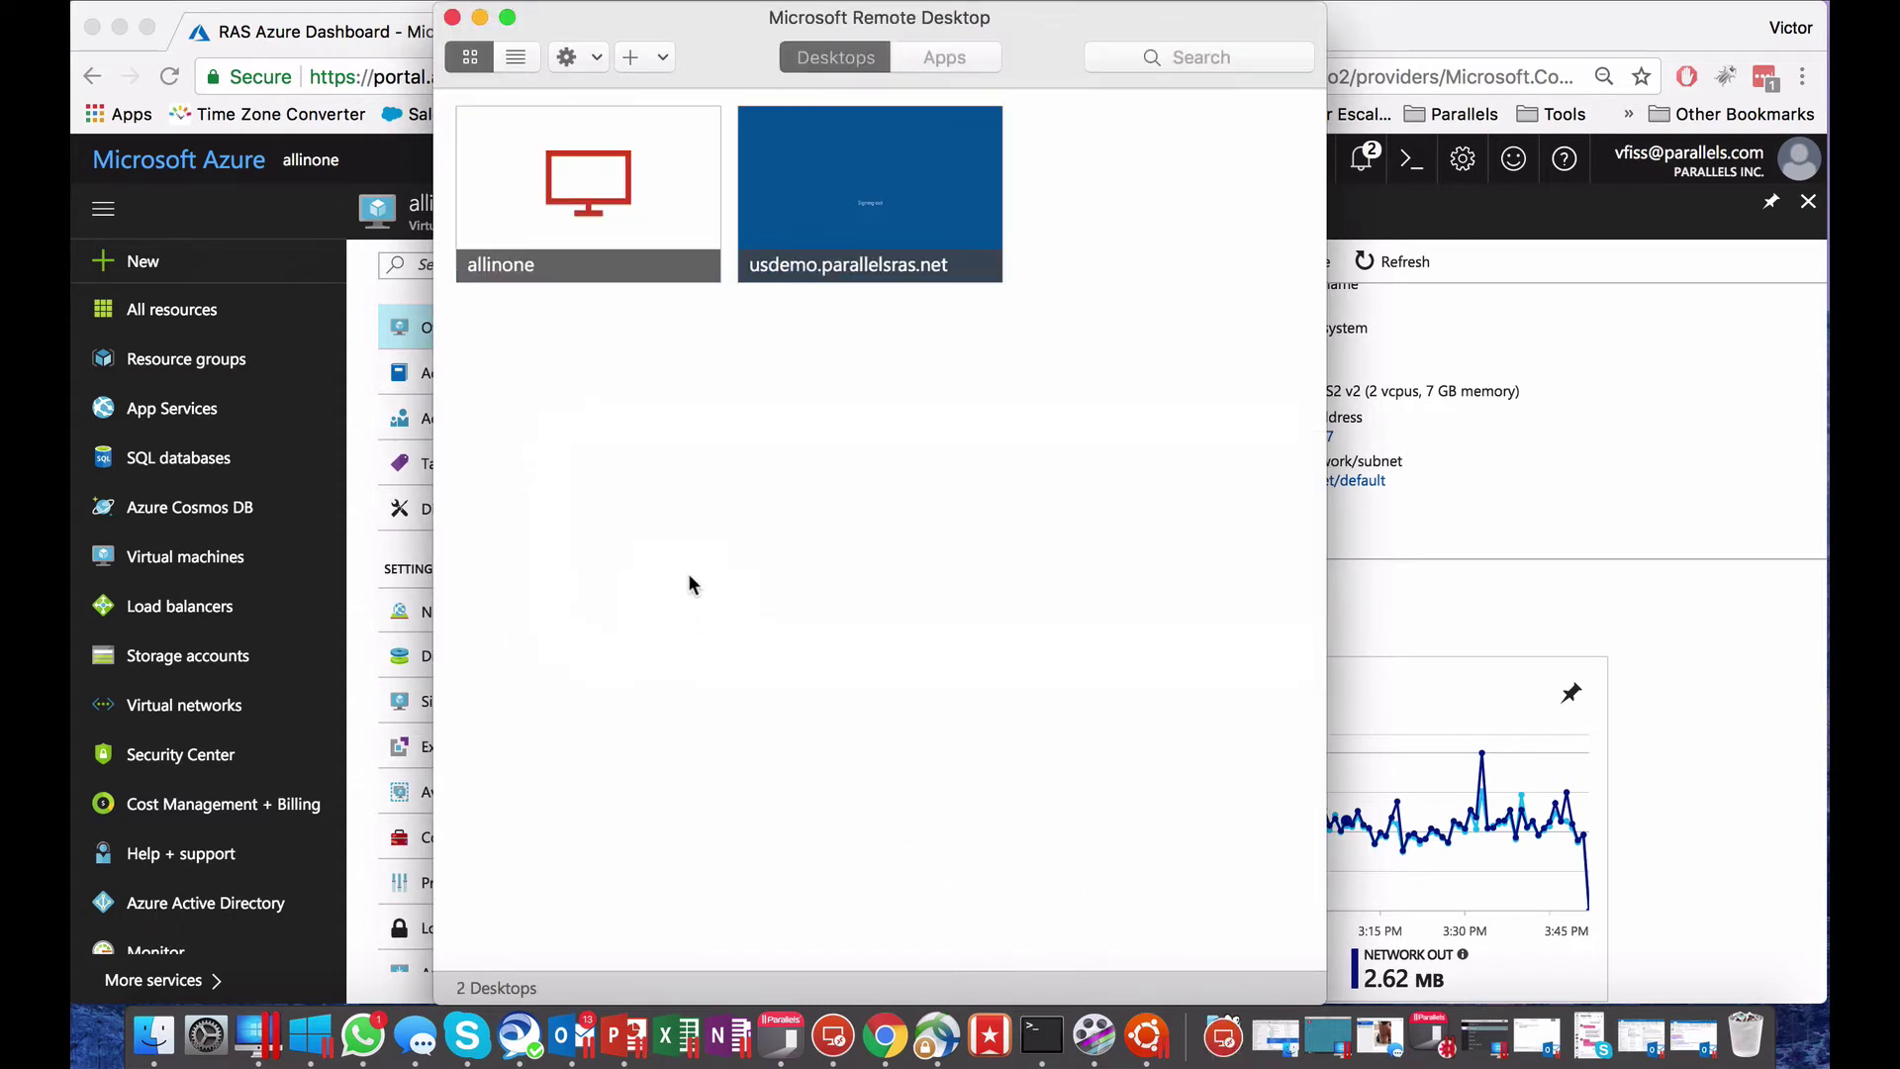
Edit the allinone desktop's Local Resources to share the Mac's Downloads folder.
right_click(616, 197)
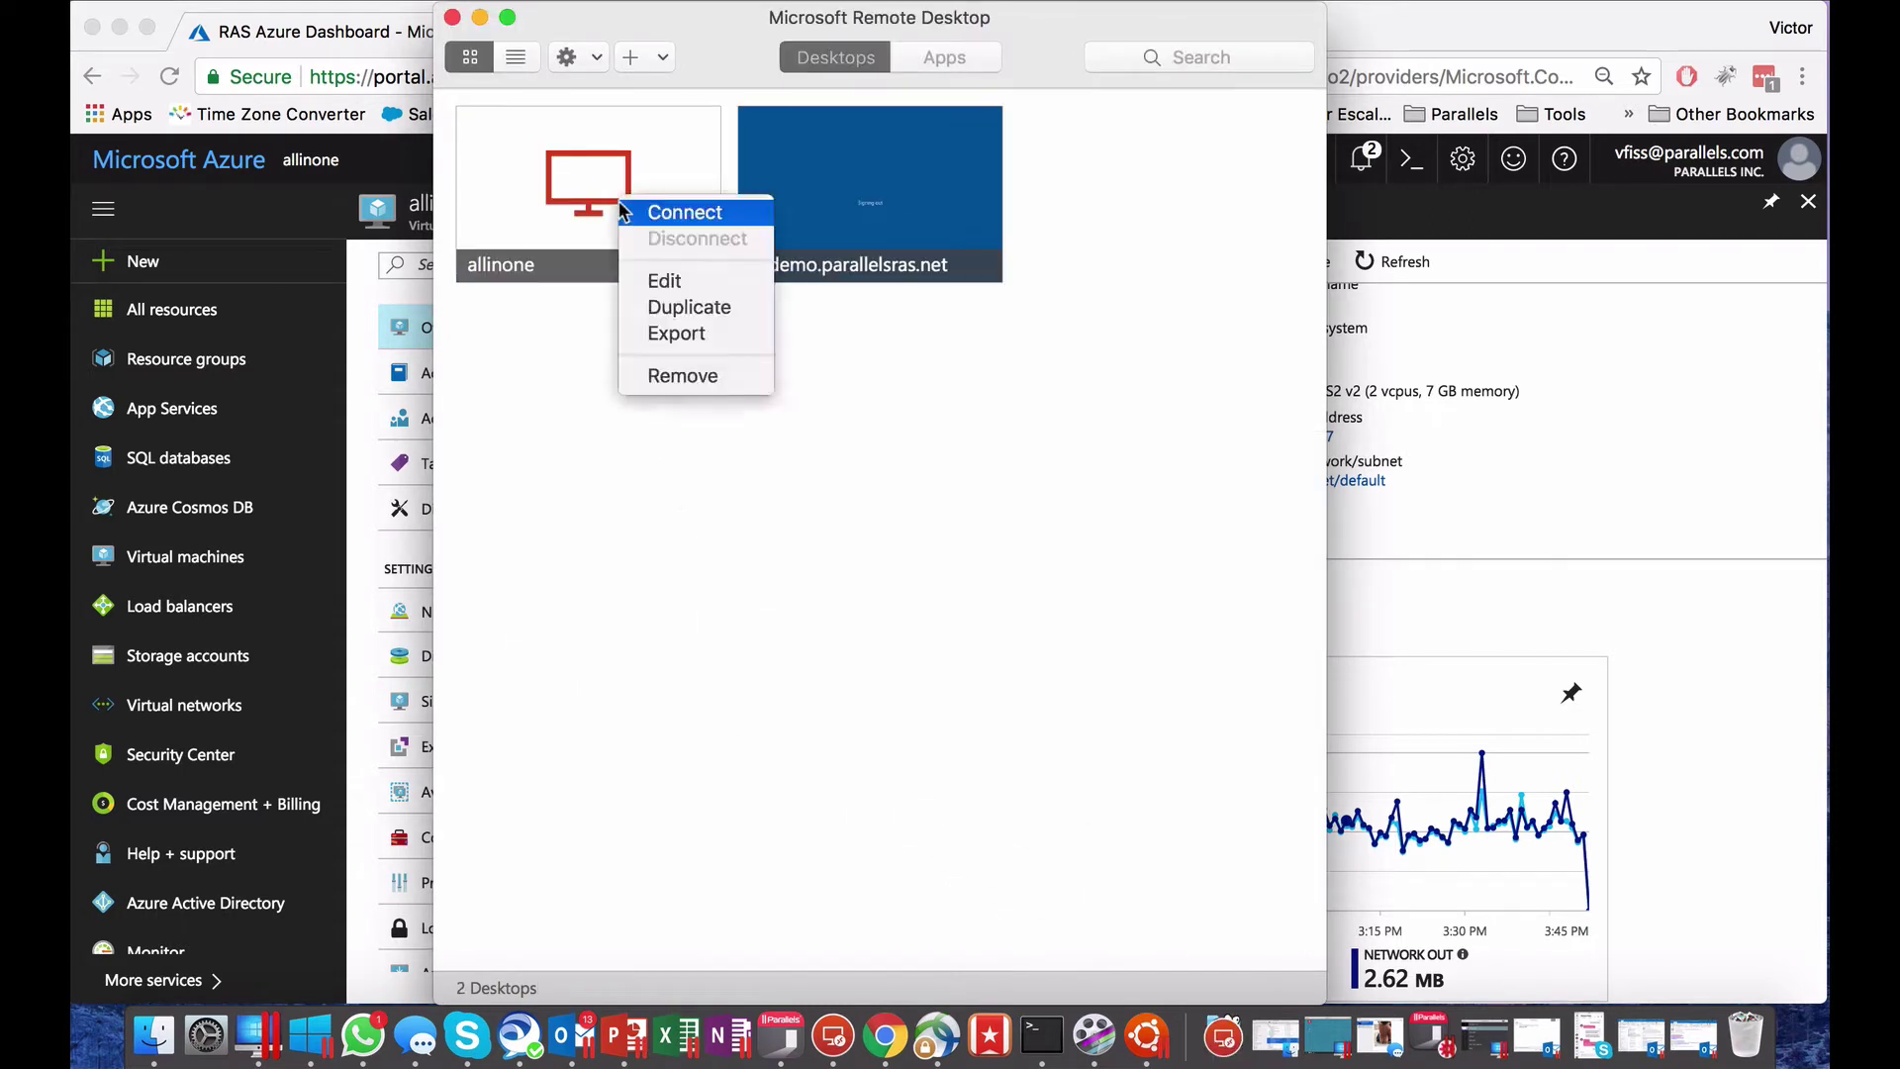
left_click(657, 279)
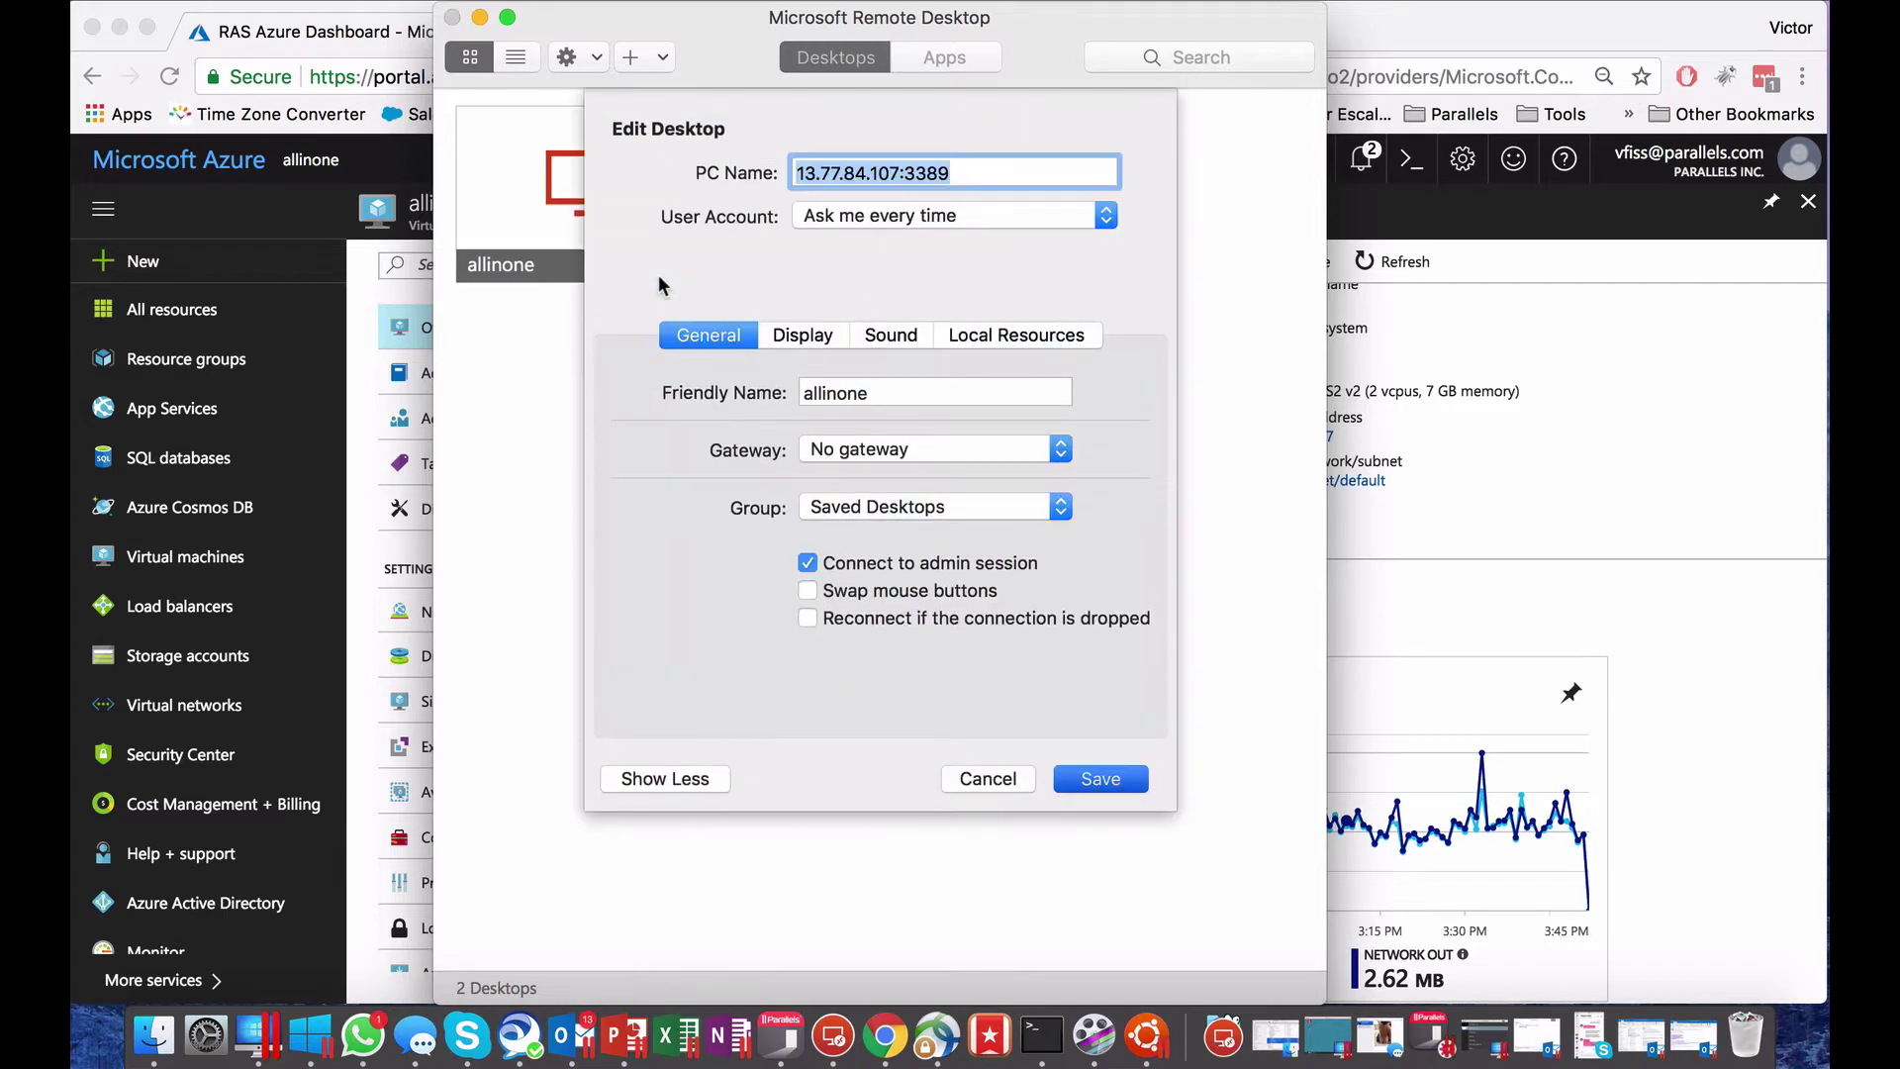
left_click(800, 340)
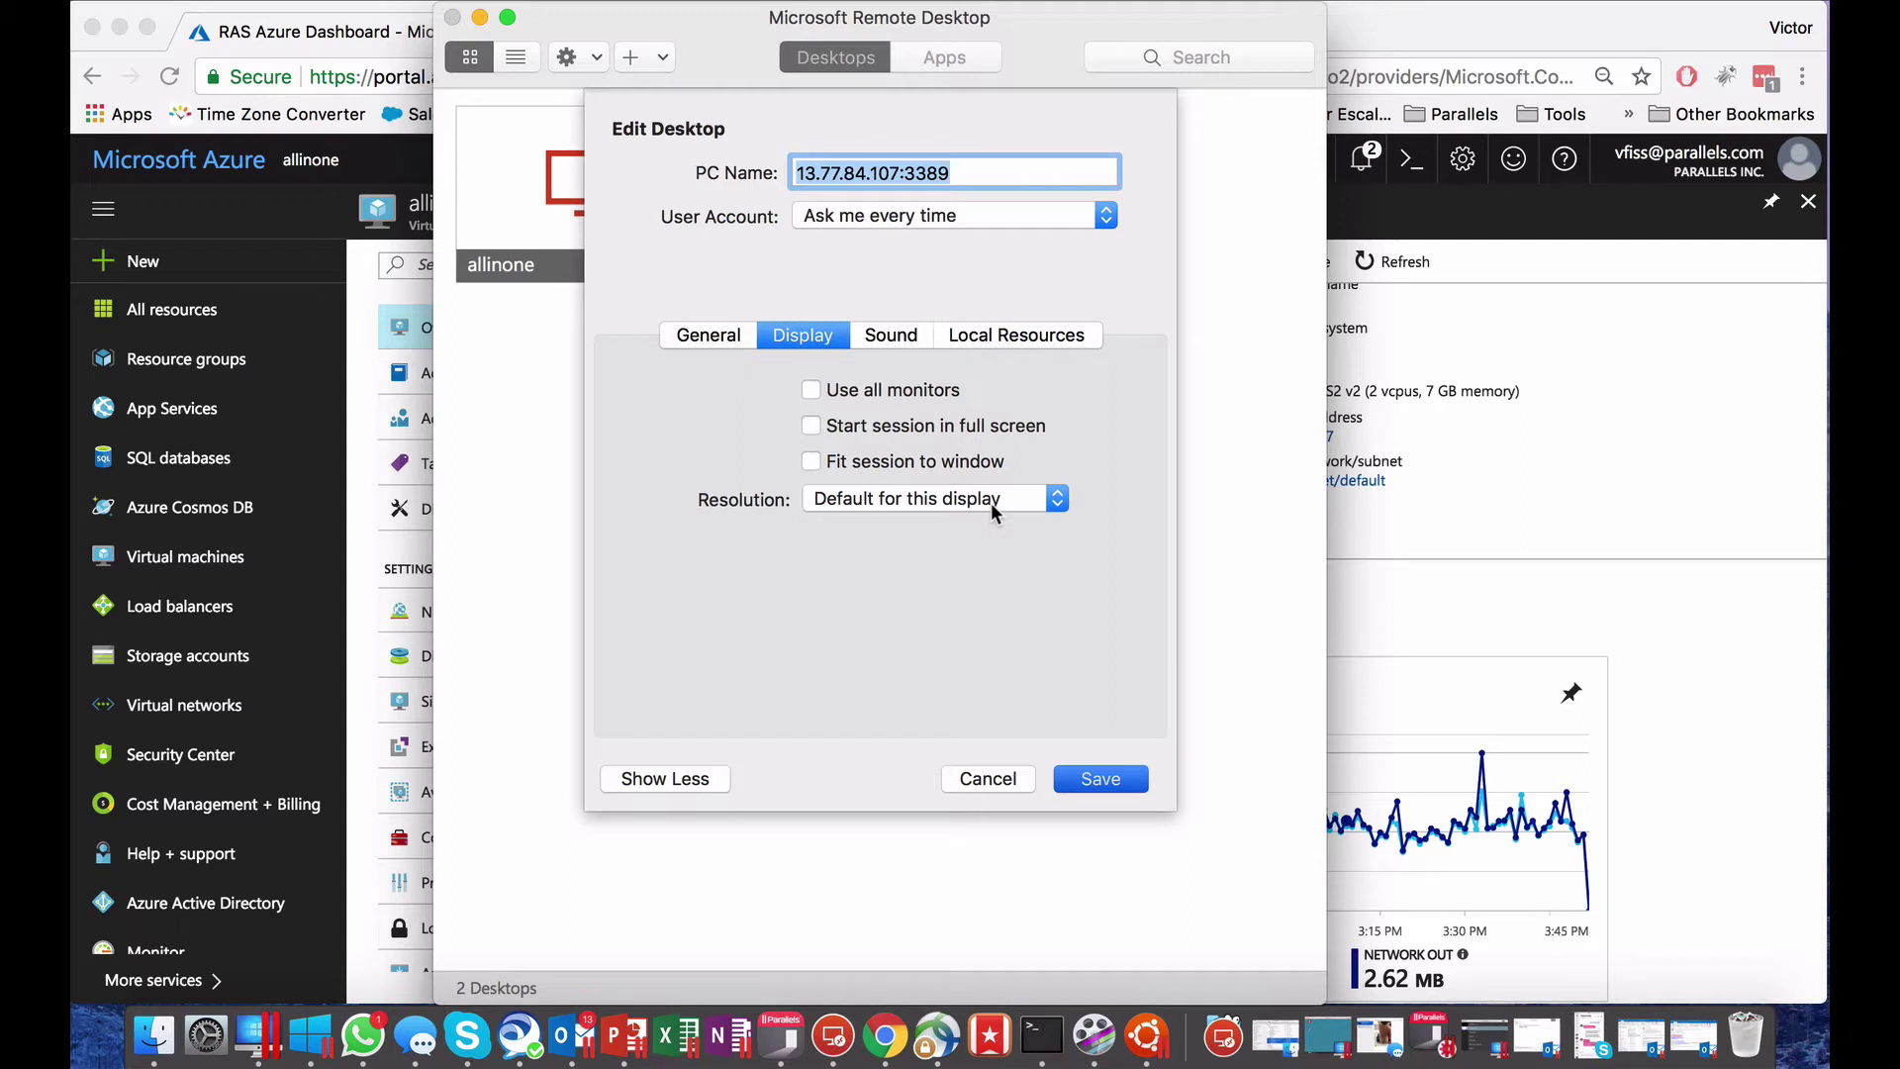
left_click(988, 334)
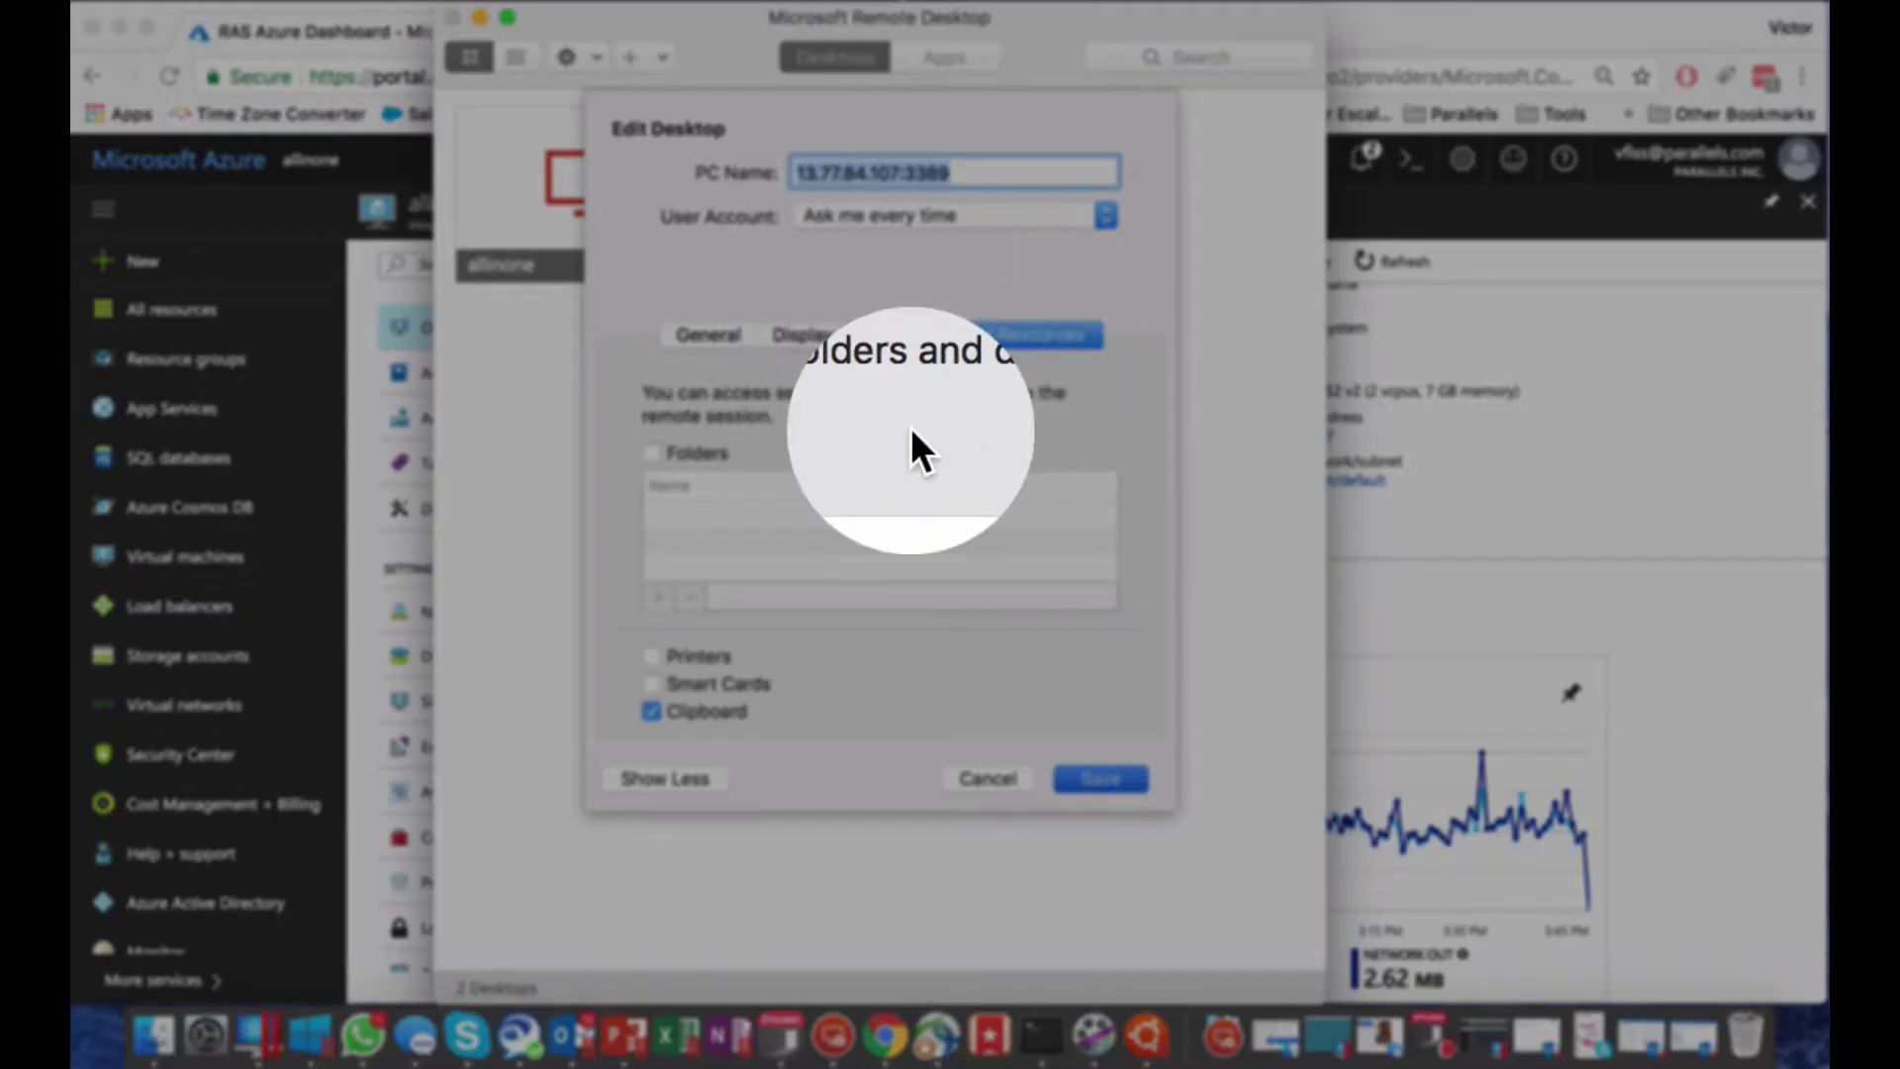
left_click(649, 453)
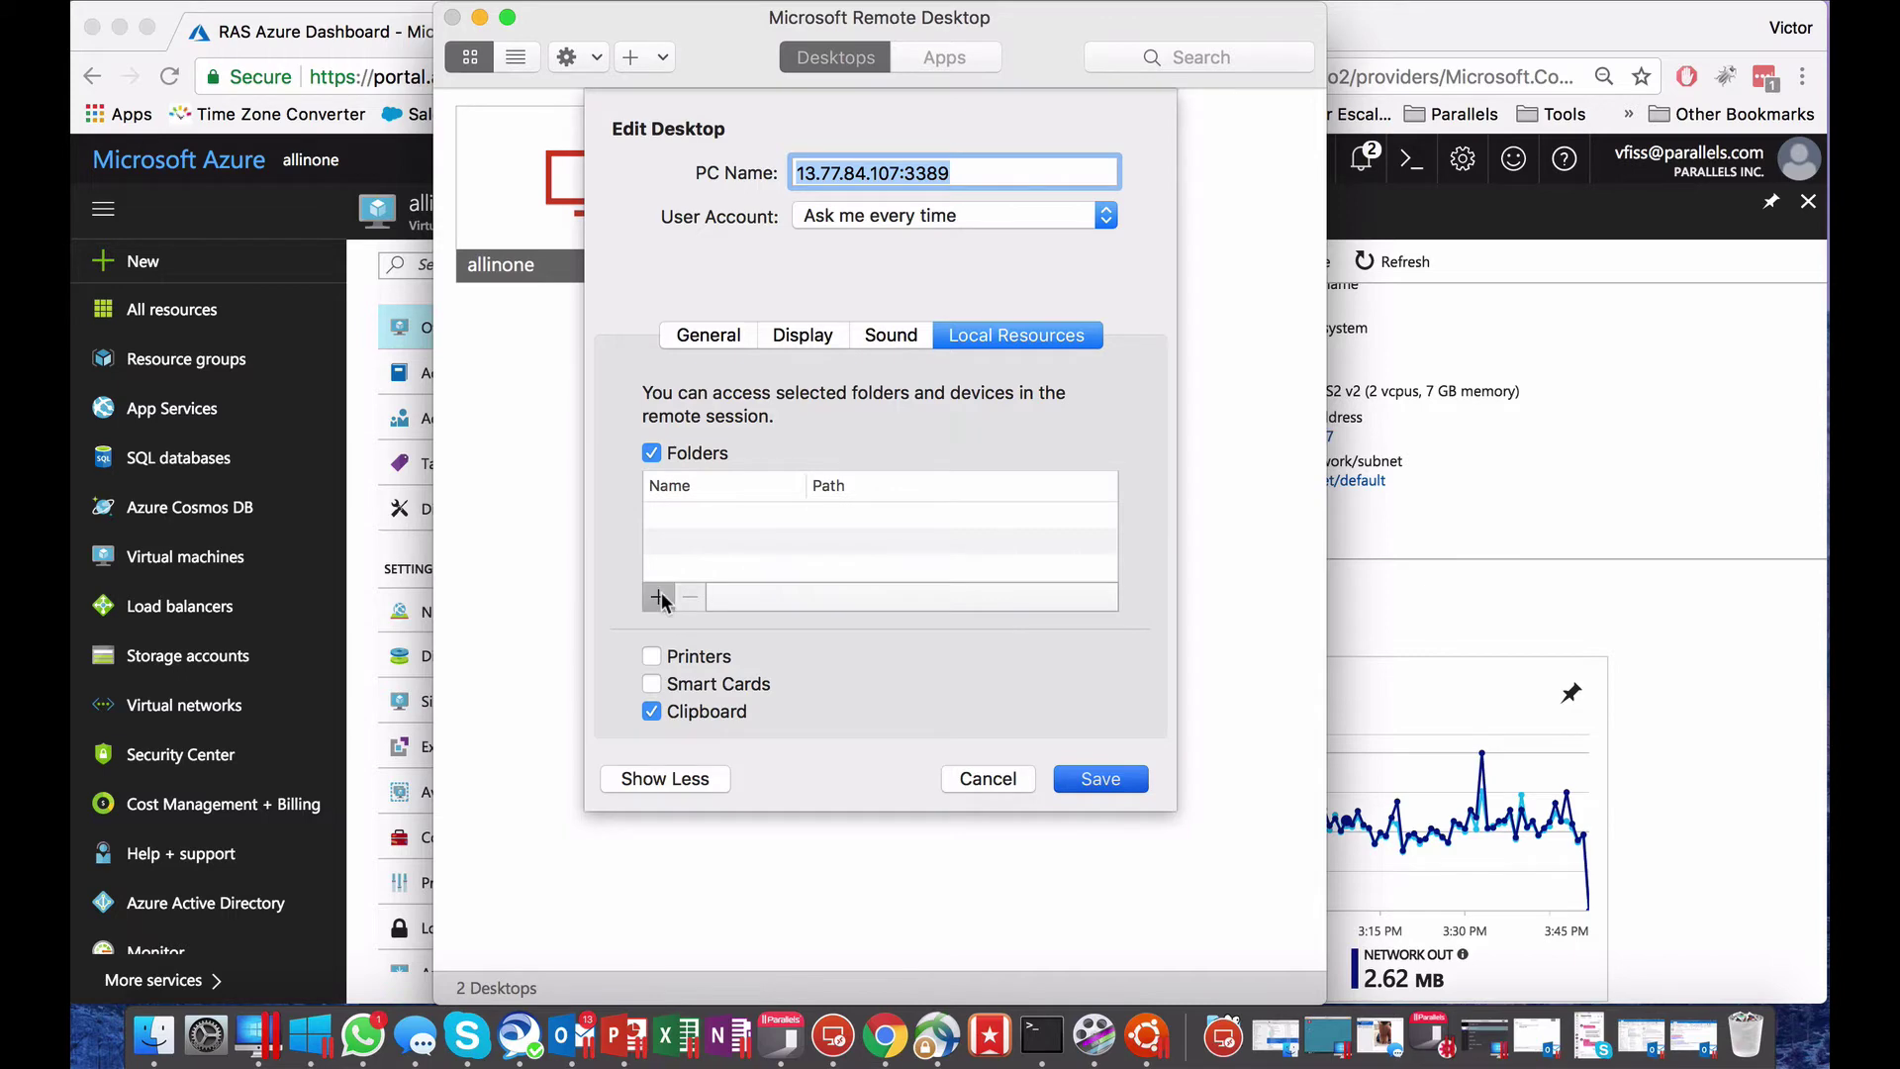
left_click(661, 599)
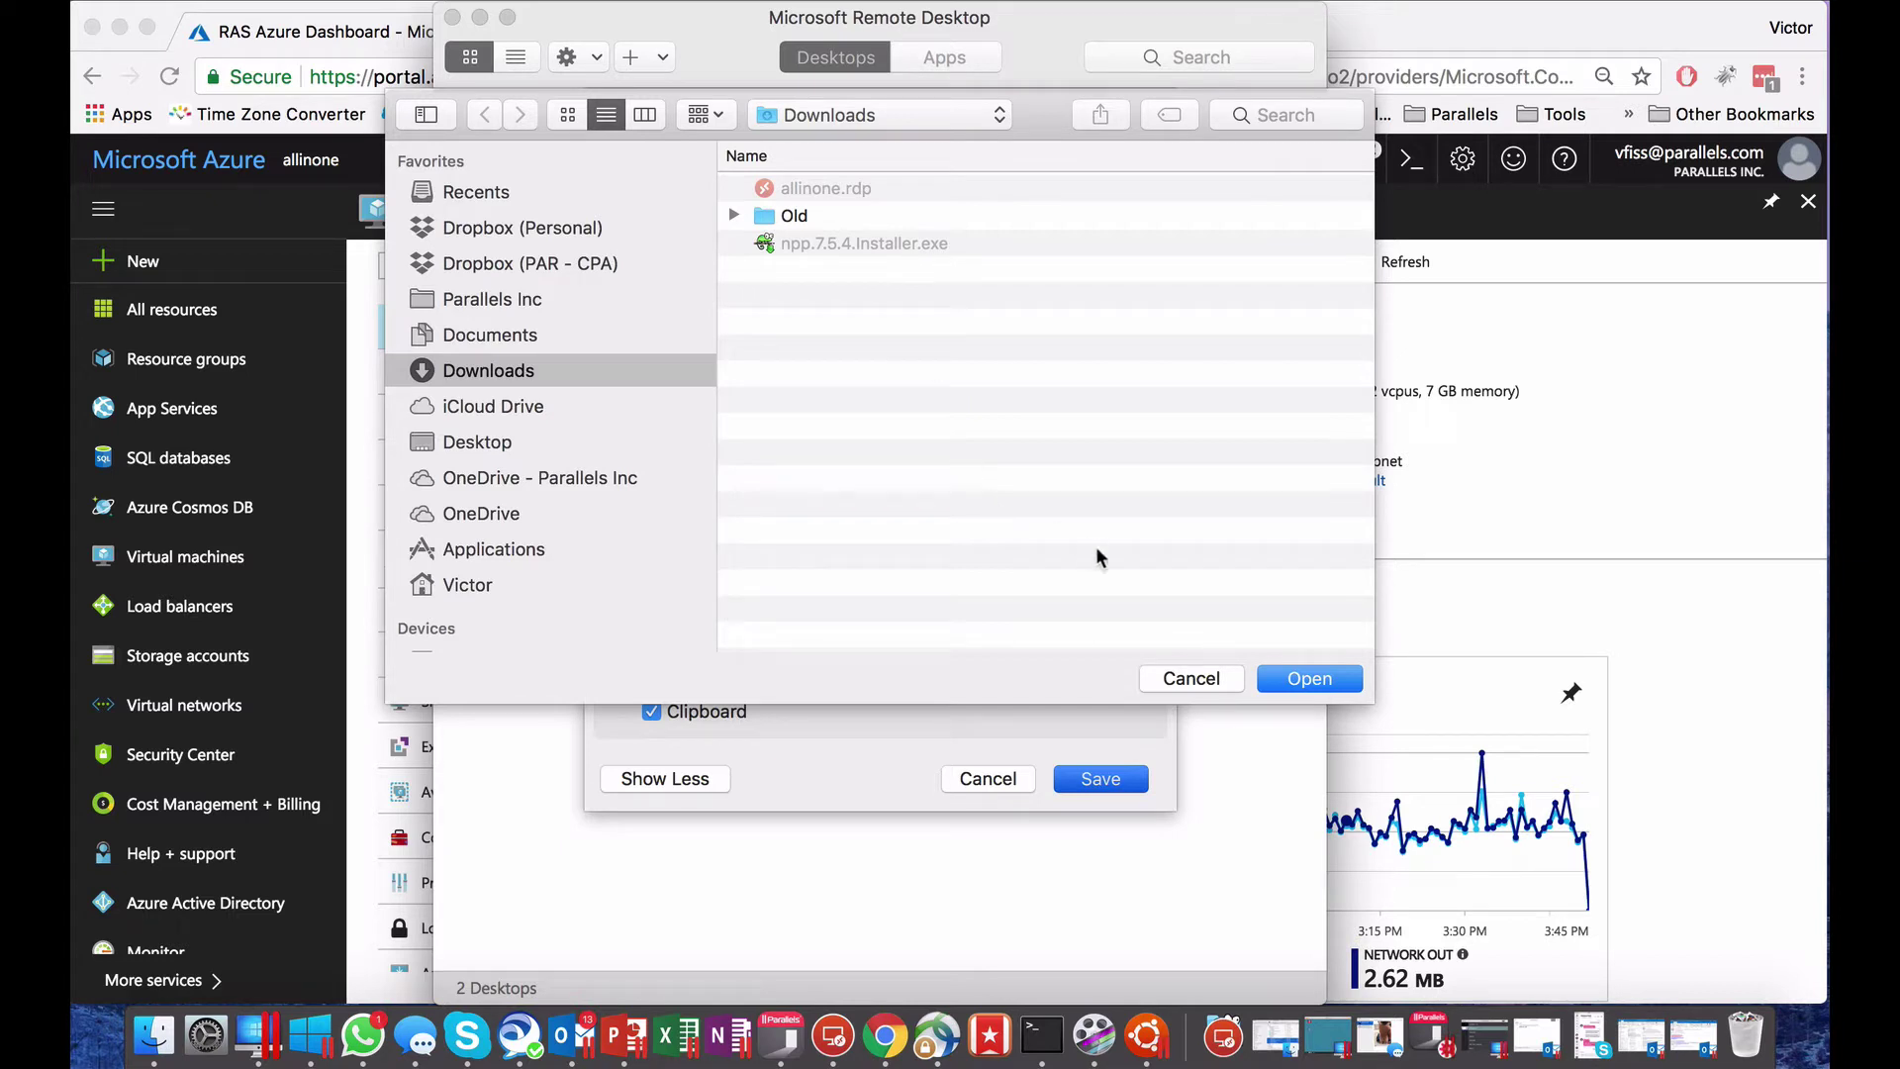
left_click(1310, 679)
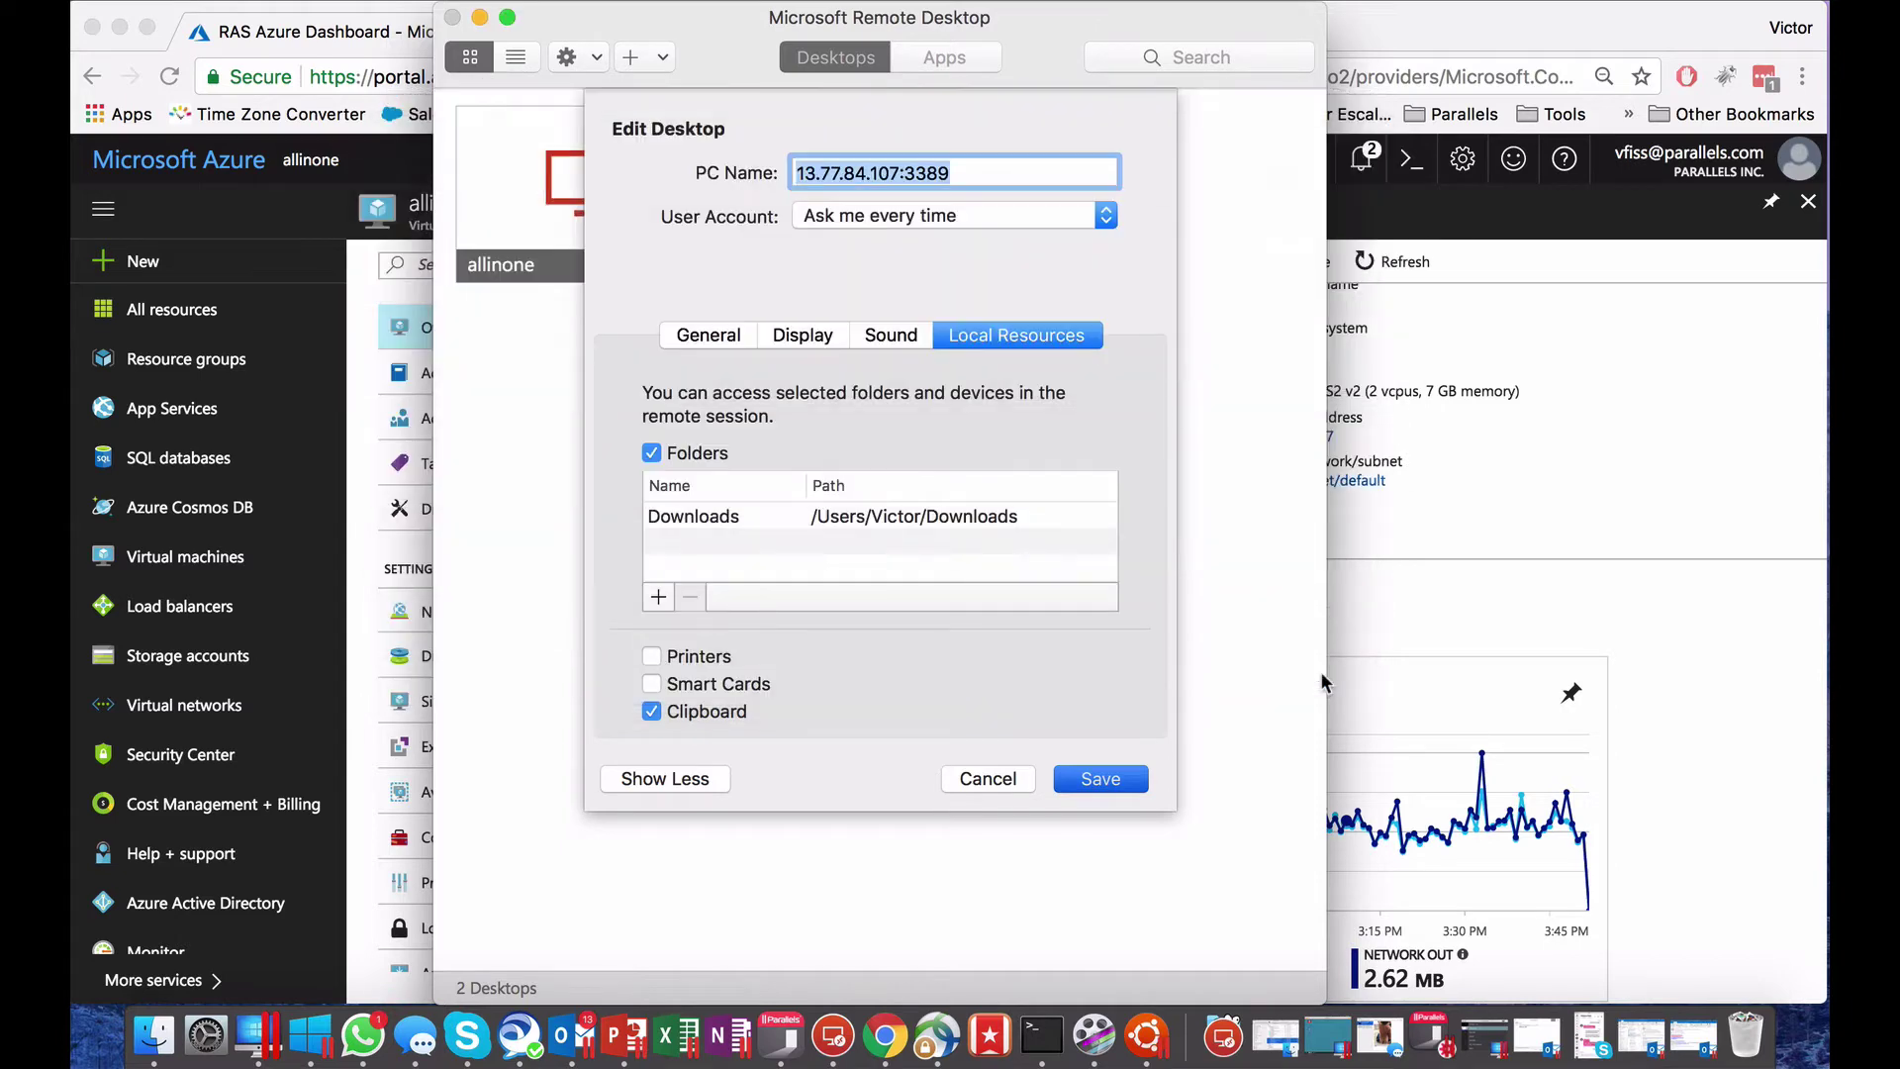
Save the settings, sign in to allinone and accept the unverified certificate.
left_click(1122, 776)
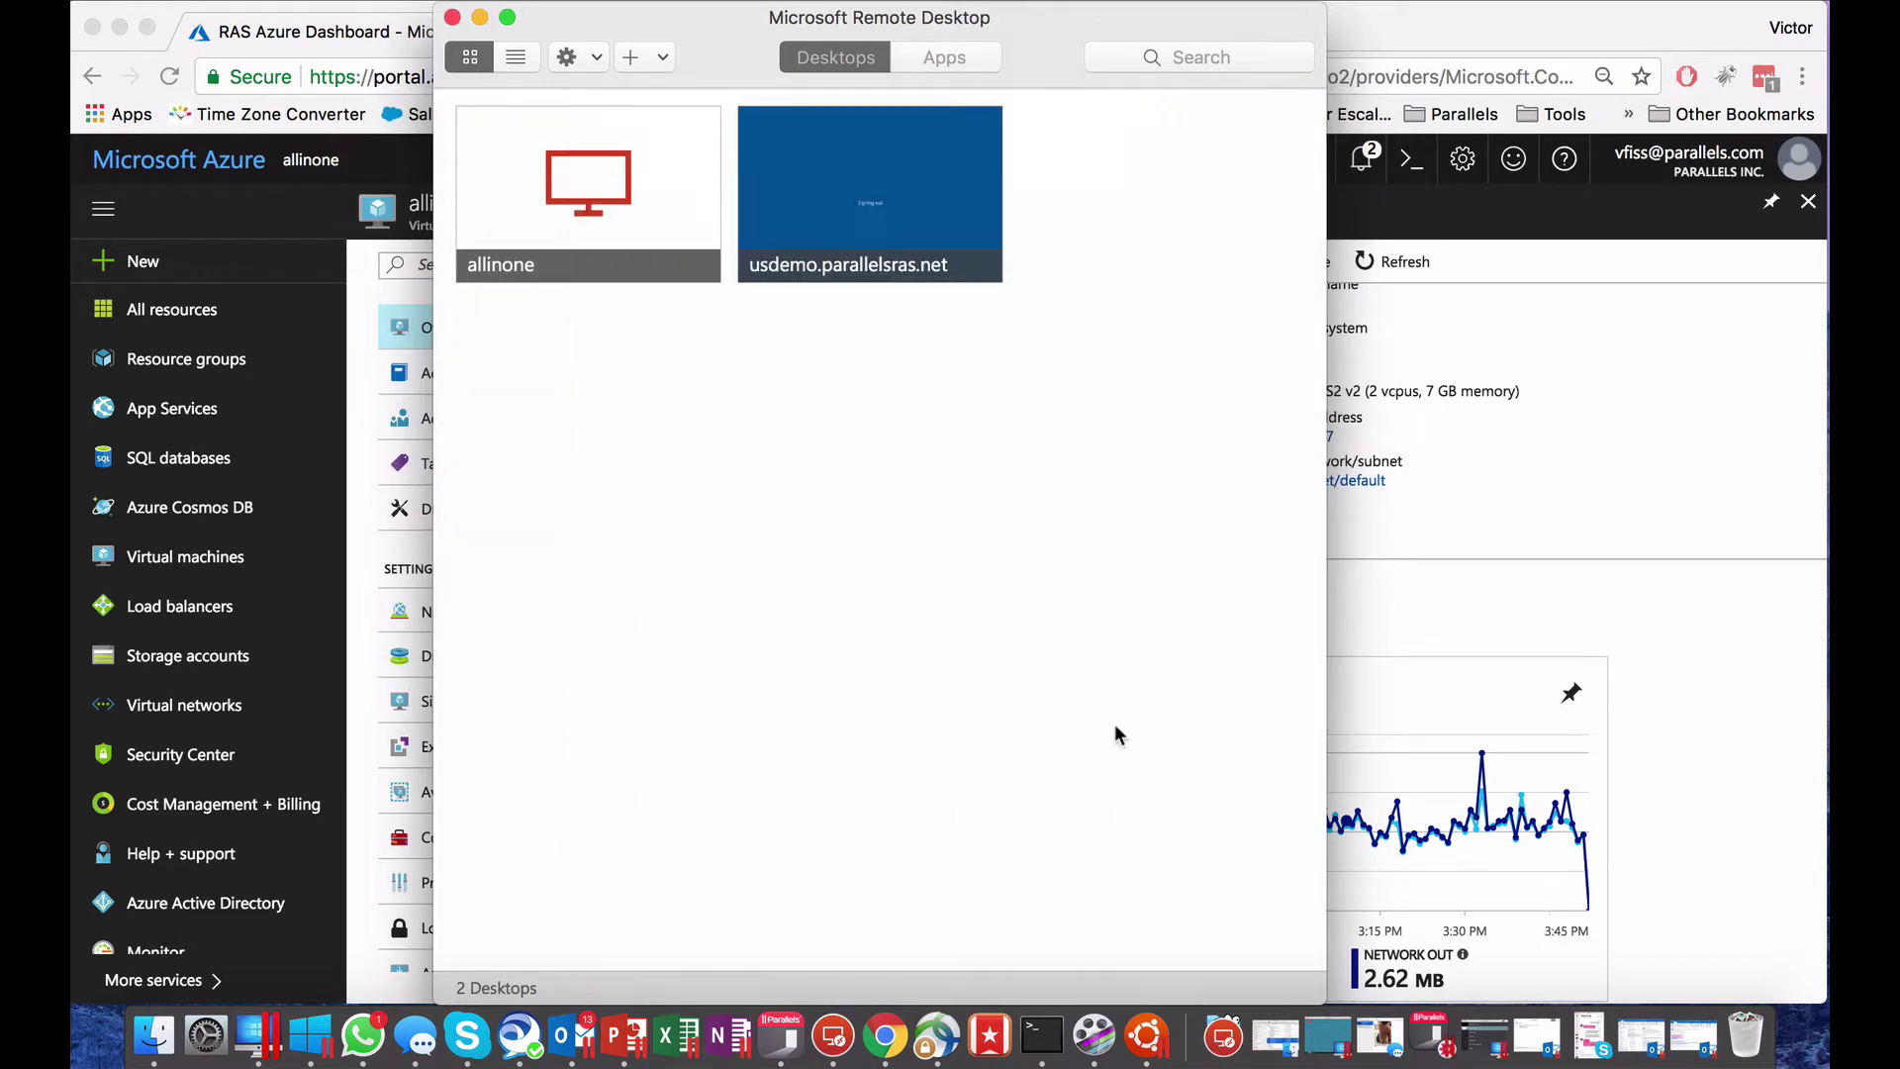
double_click(598, 180)
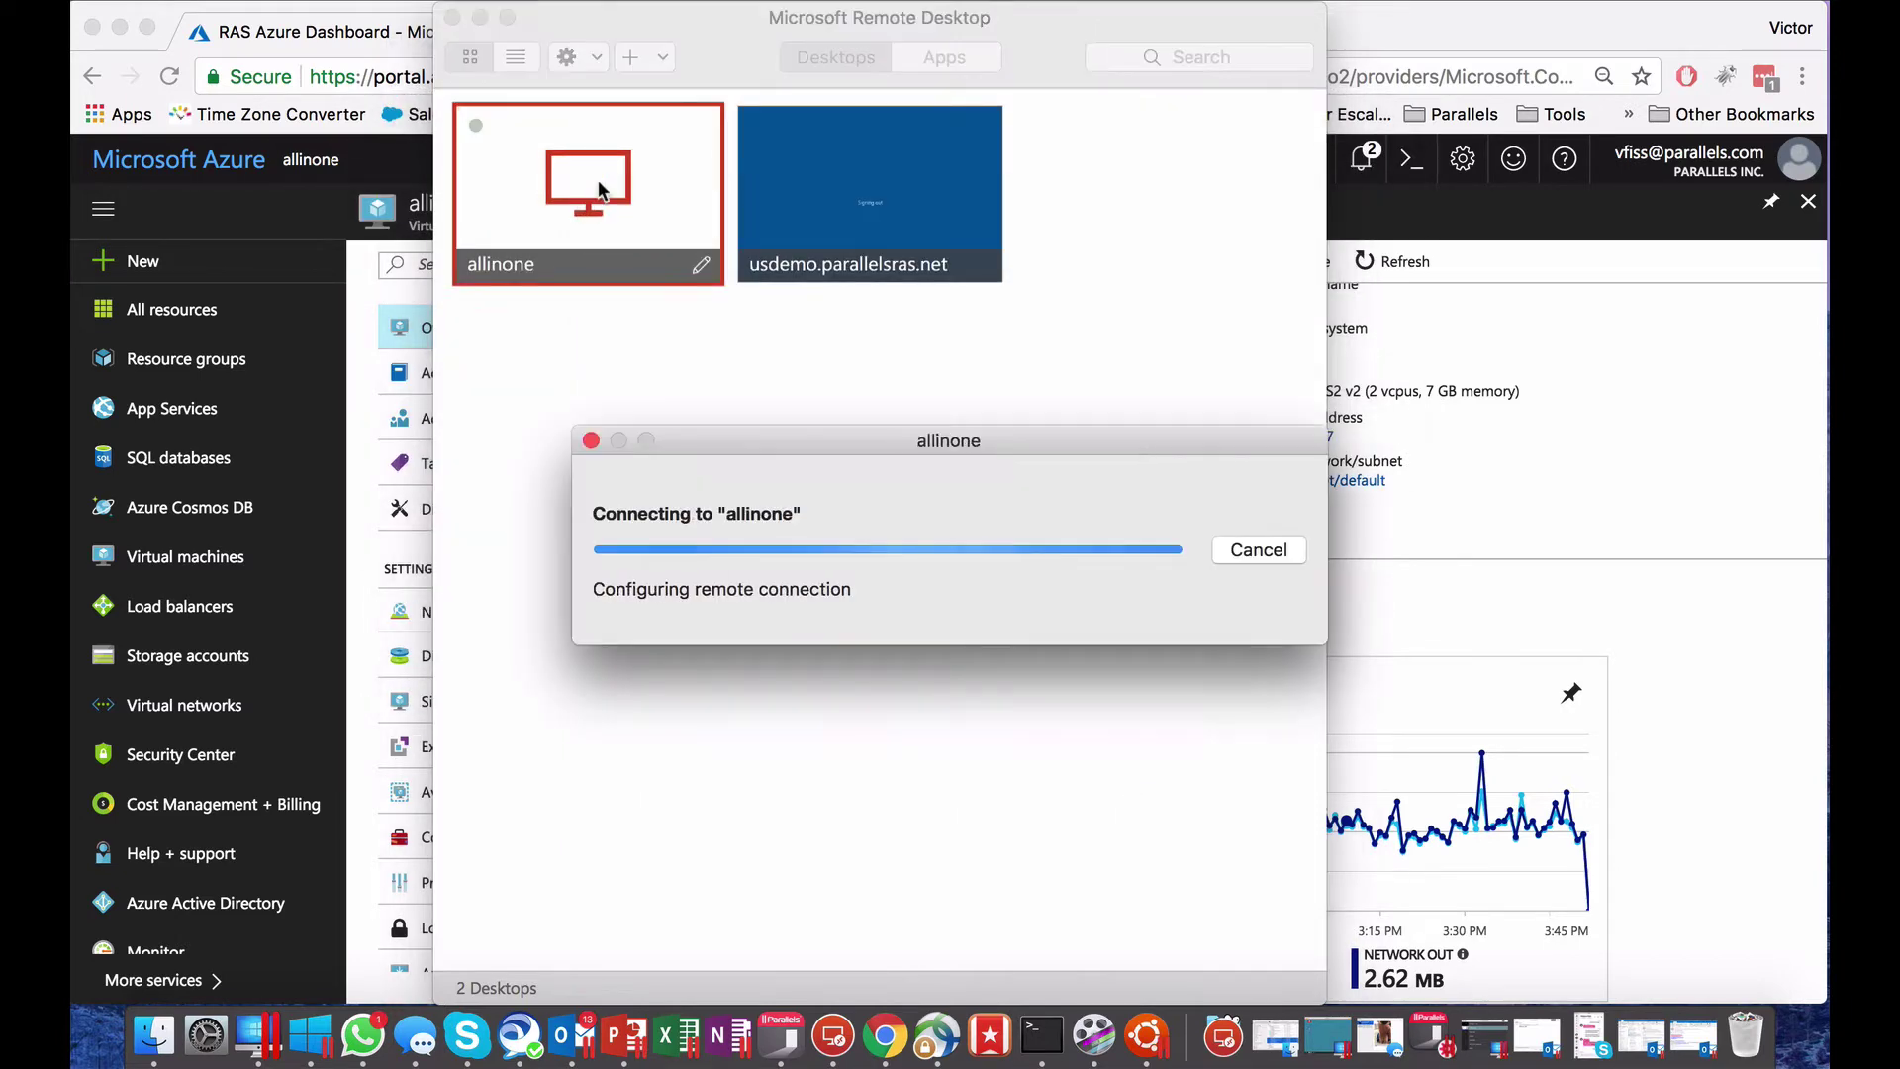
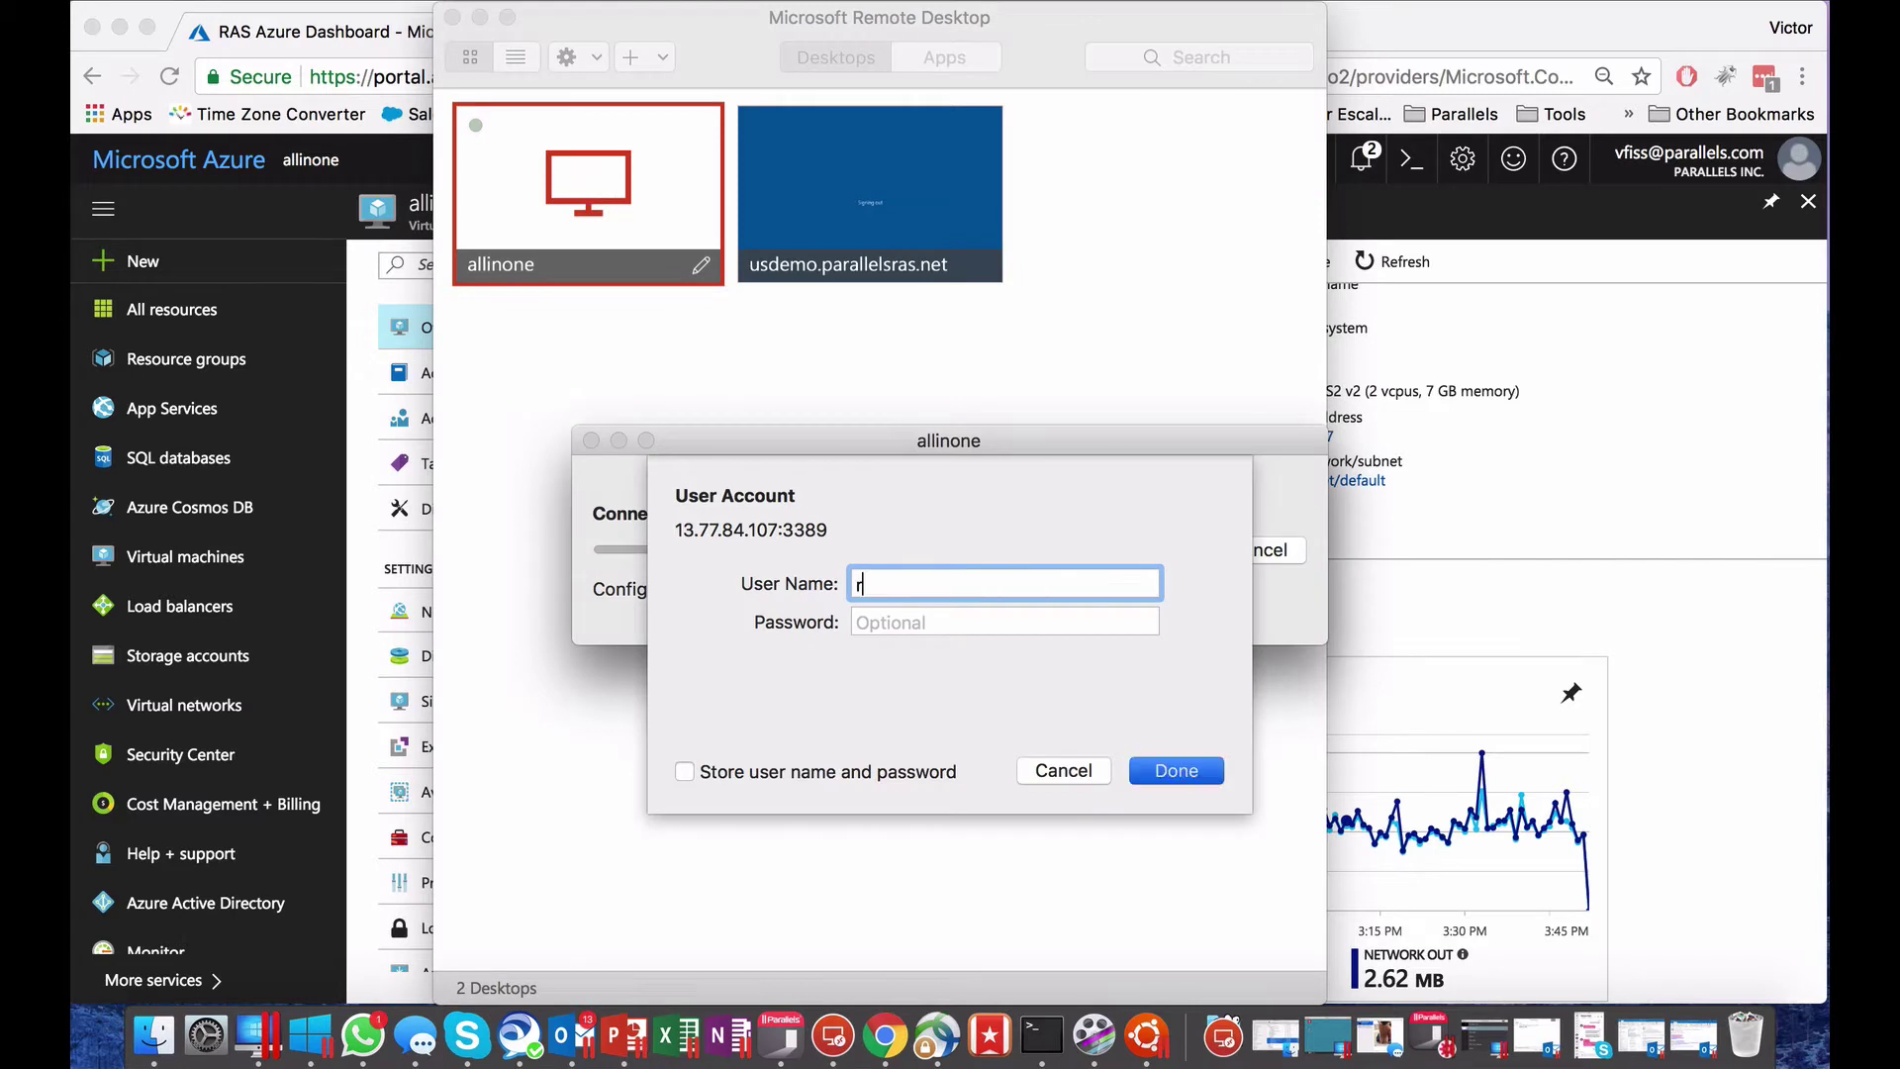
key("Tab")
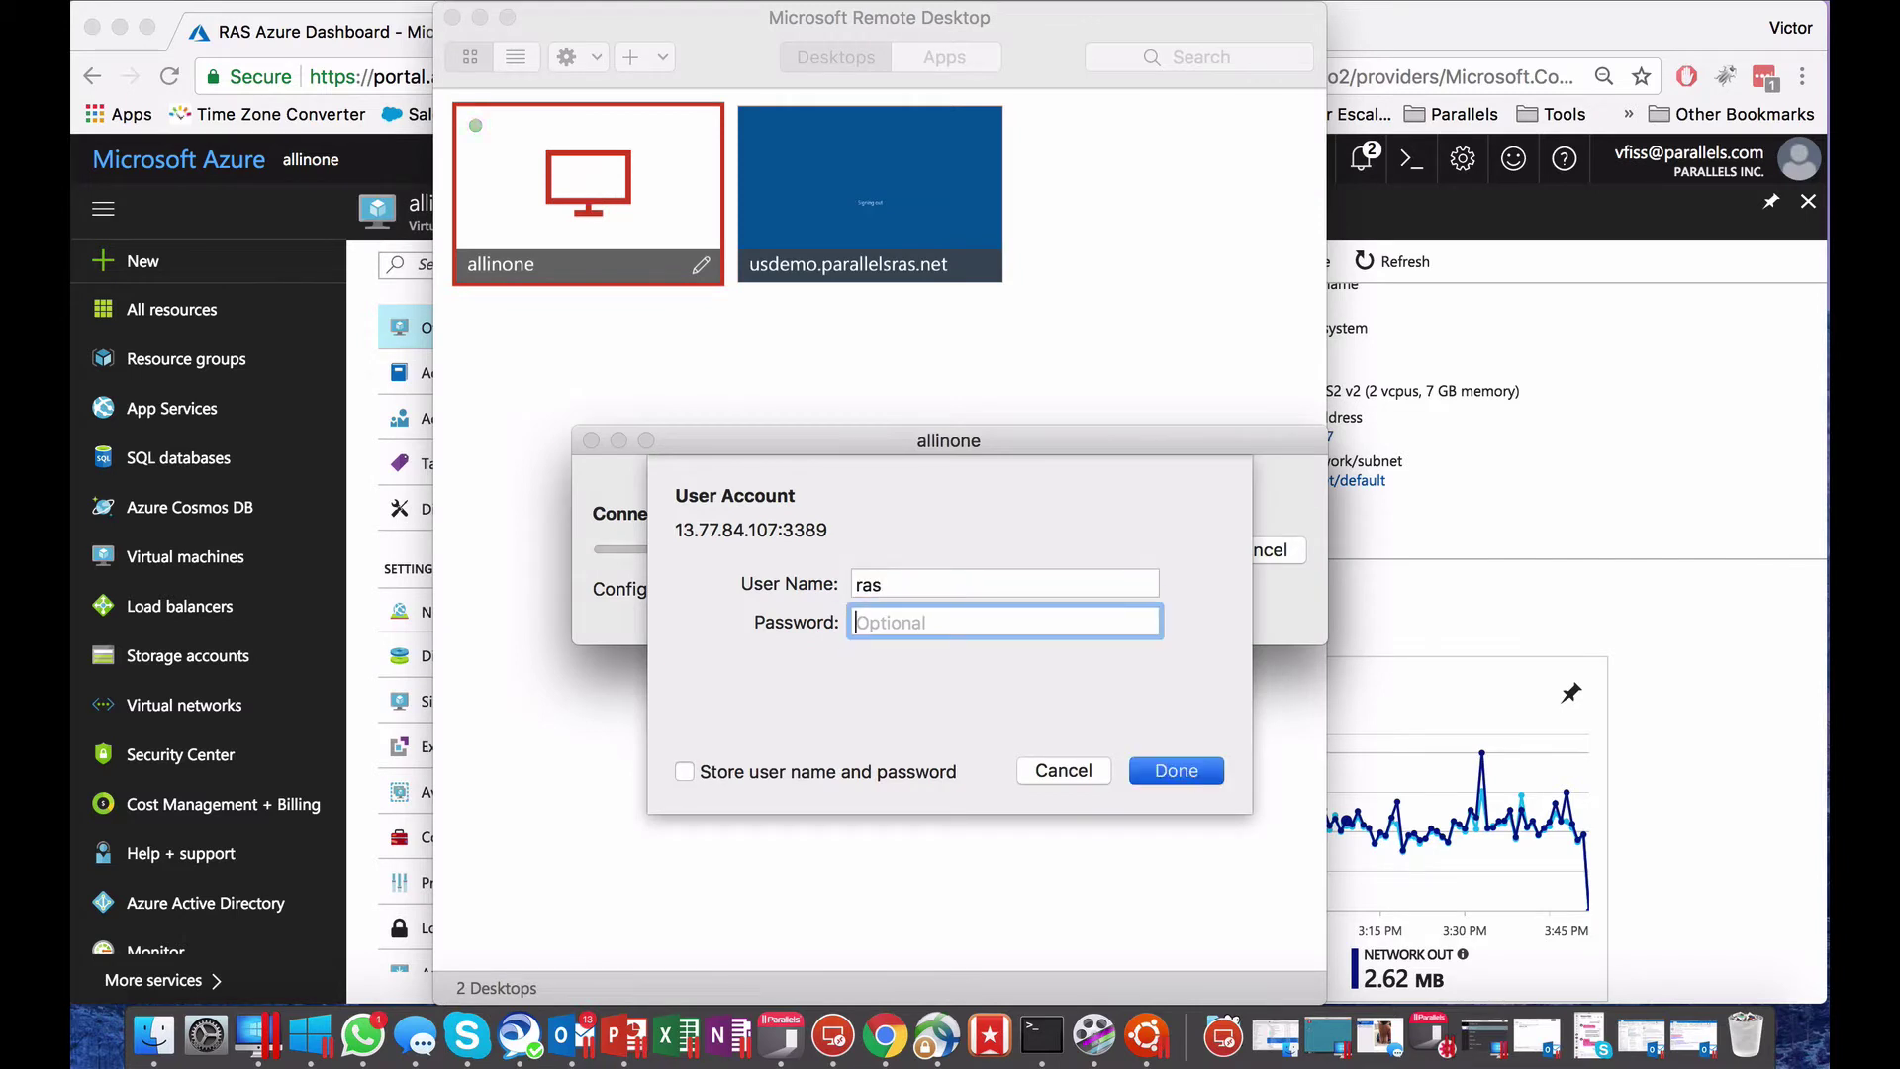
left_click(1173, 771)
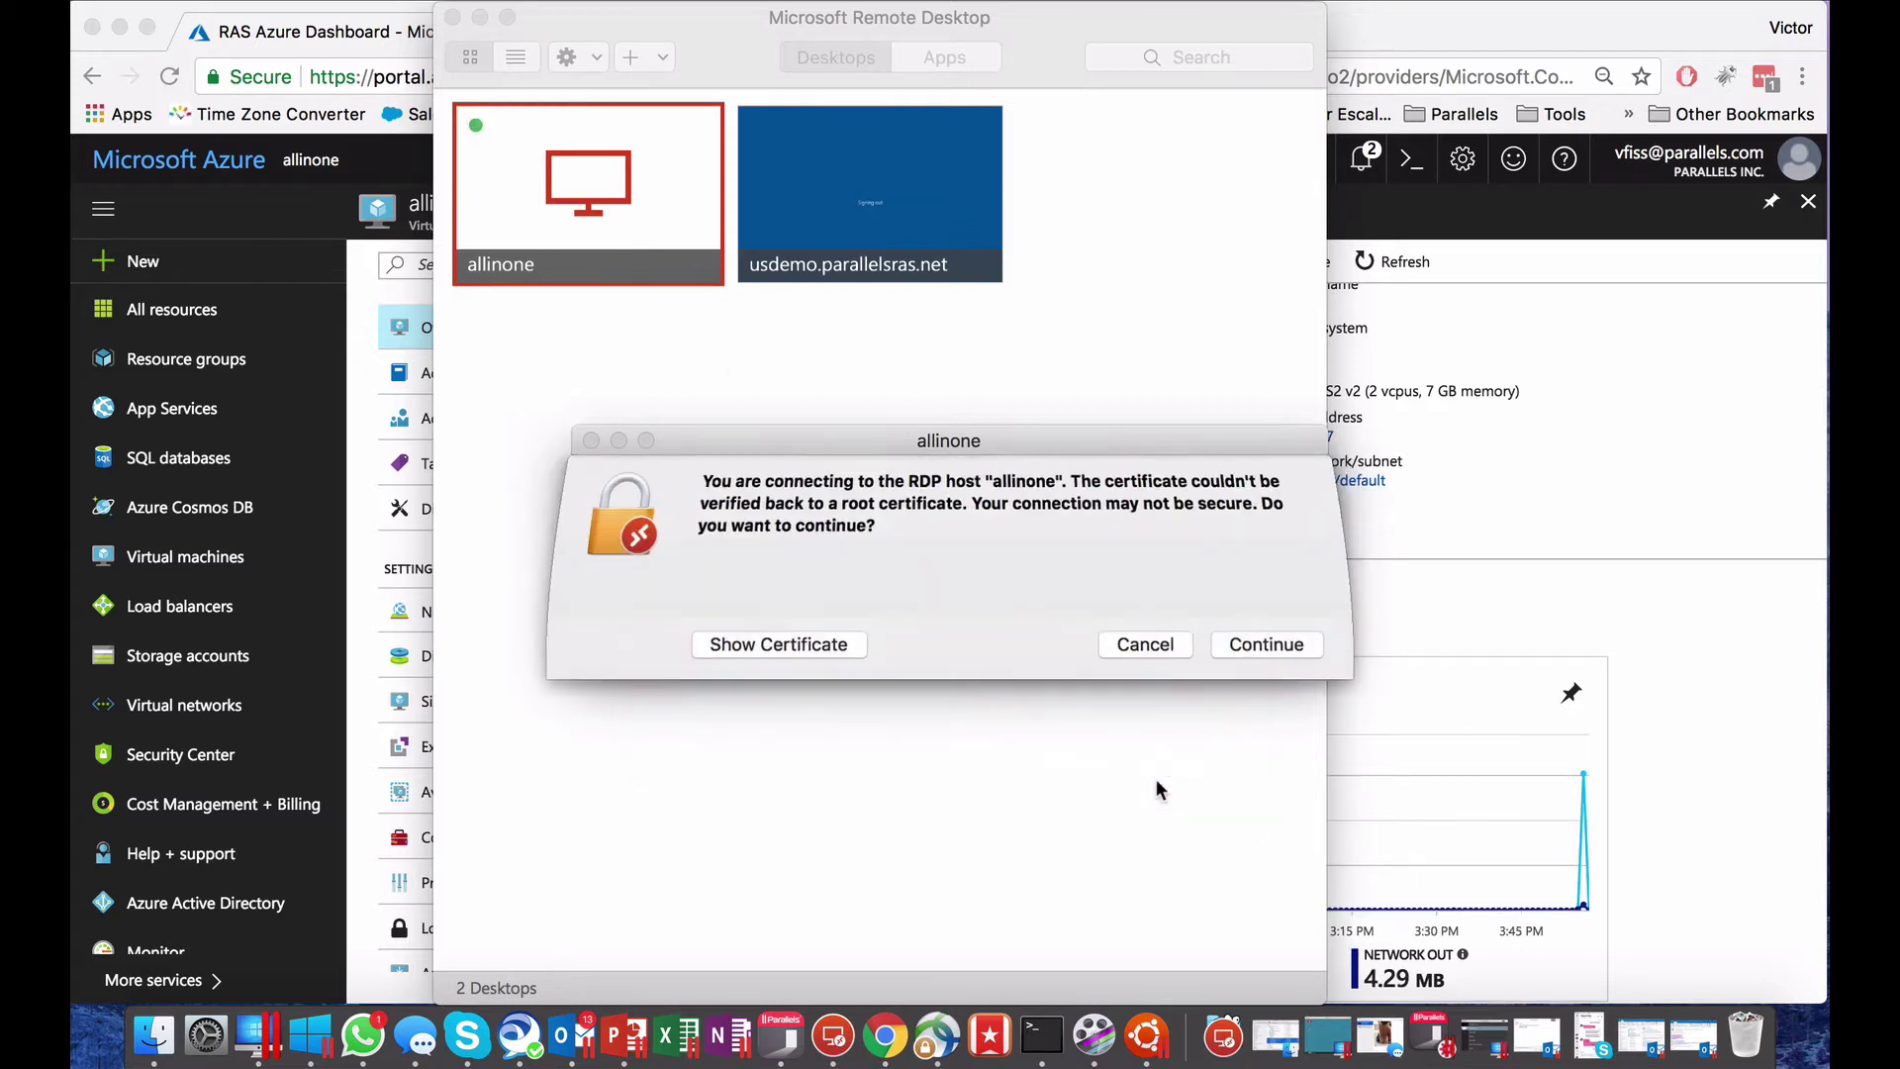
left_click(1248, 653)
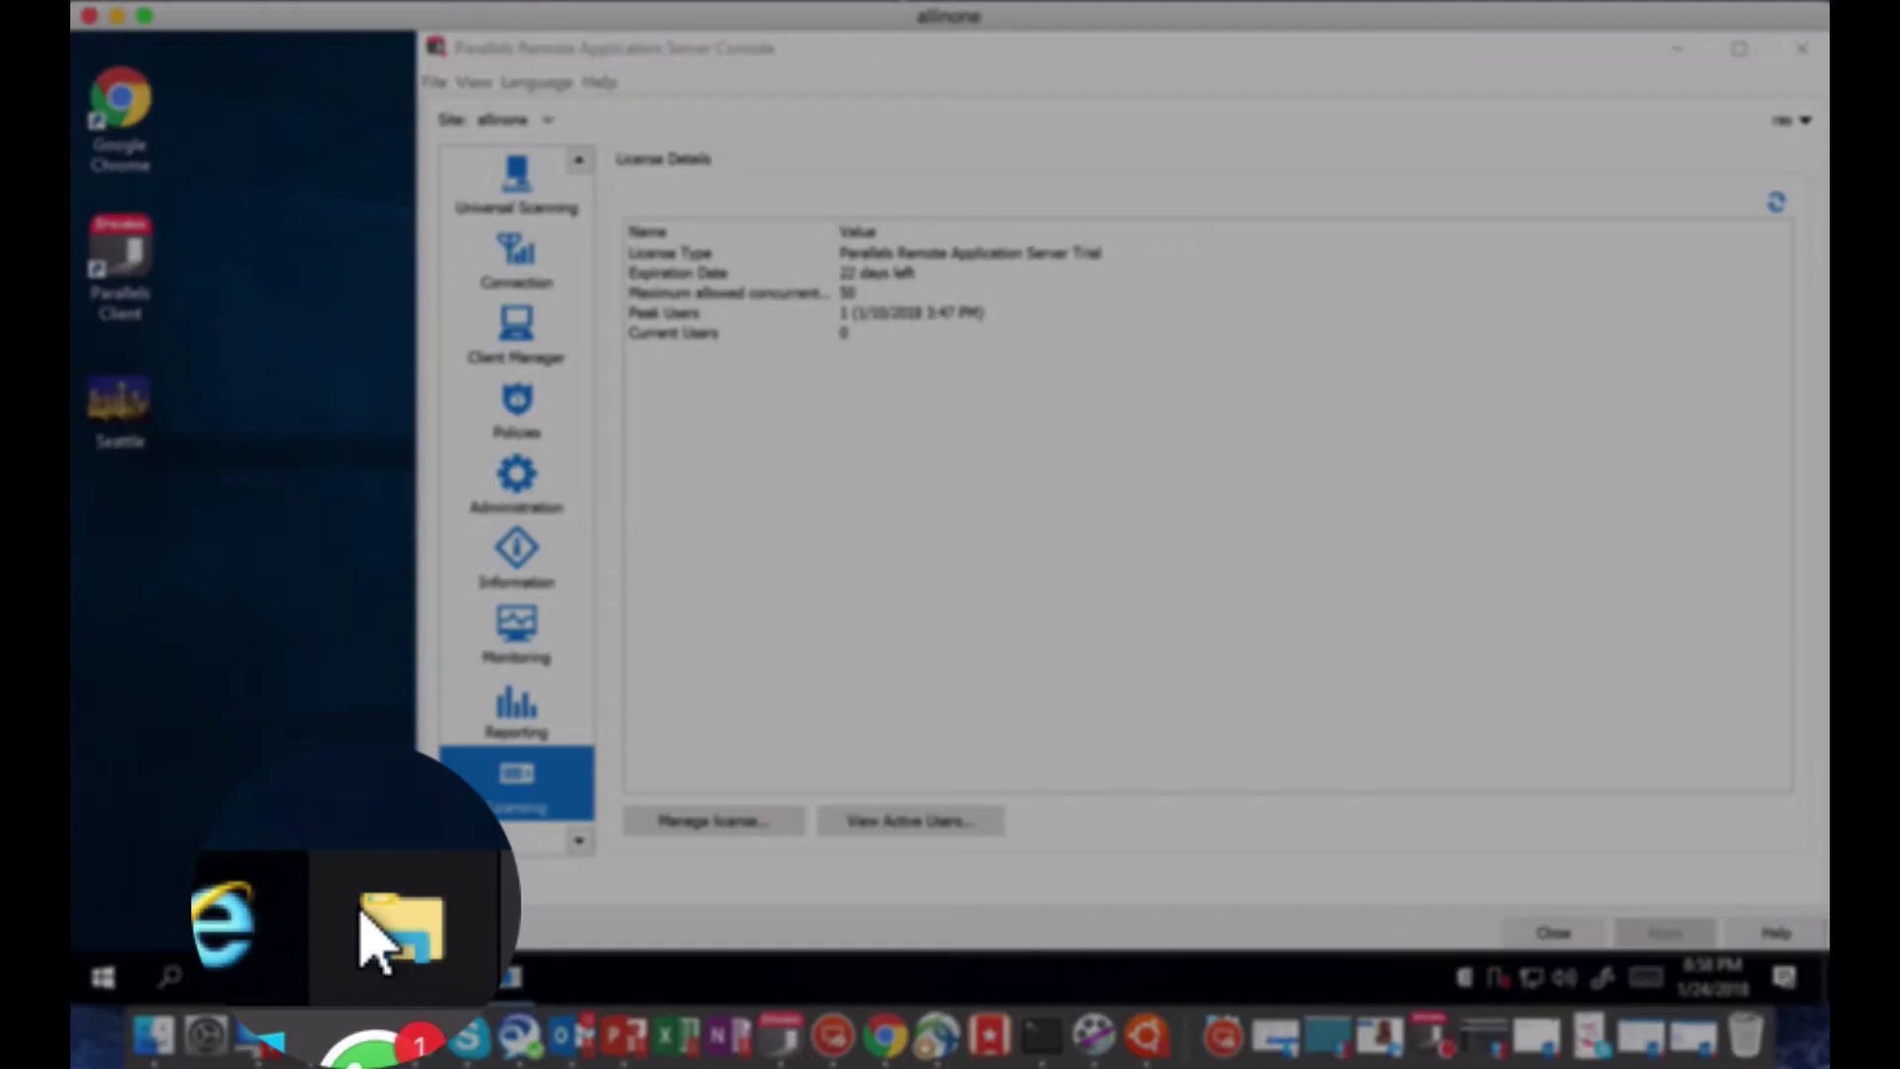
Copy npp.7.5.4.Installer from the shared Mac folder into the VM's Downloads folder.
left_click(397, 928)
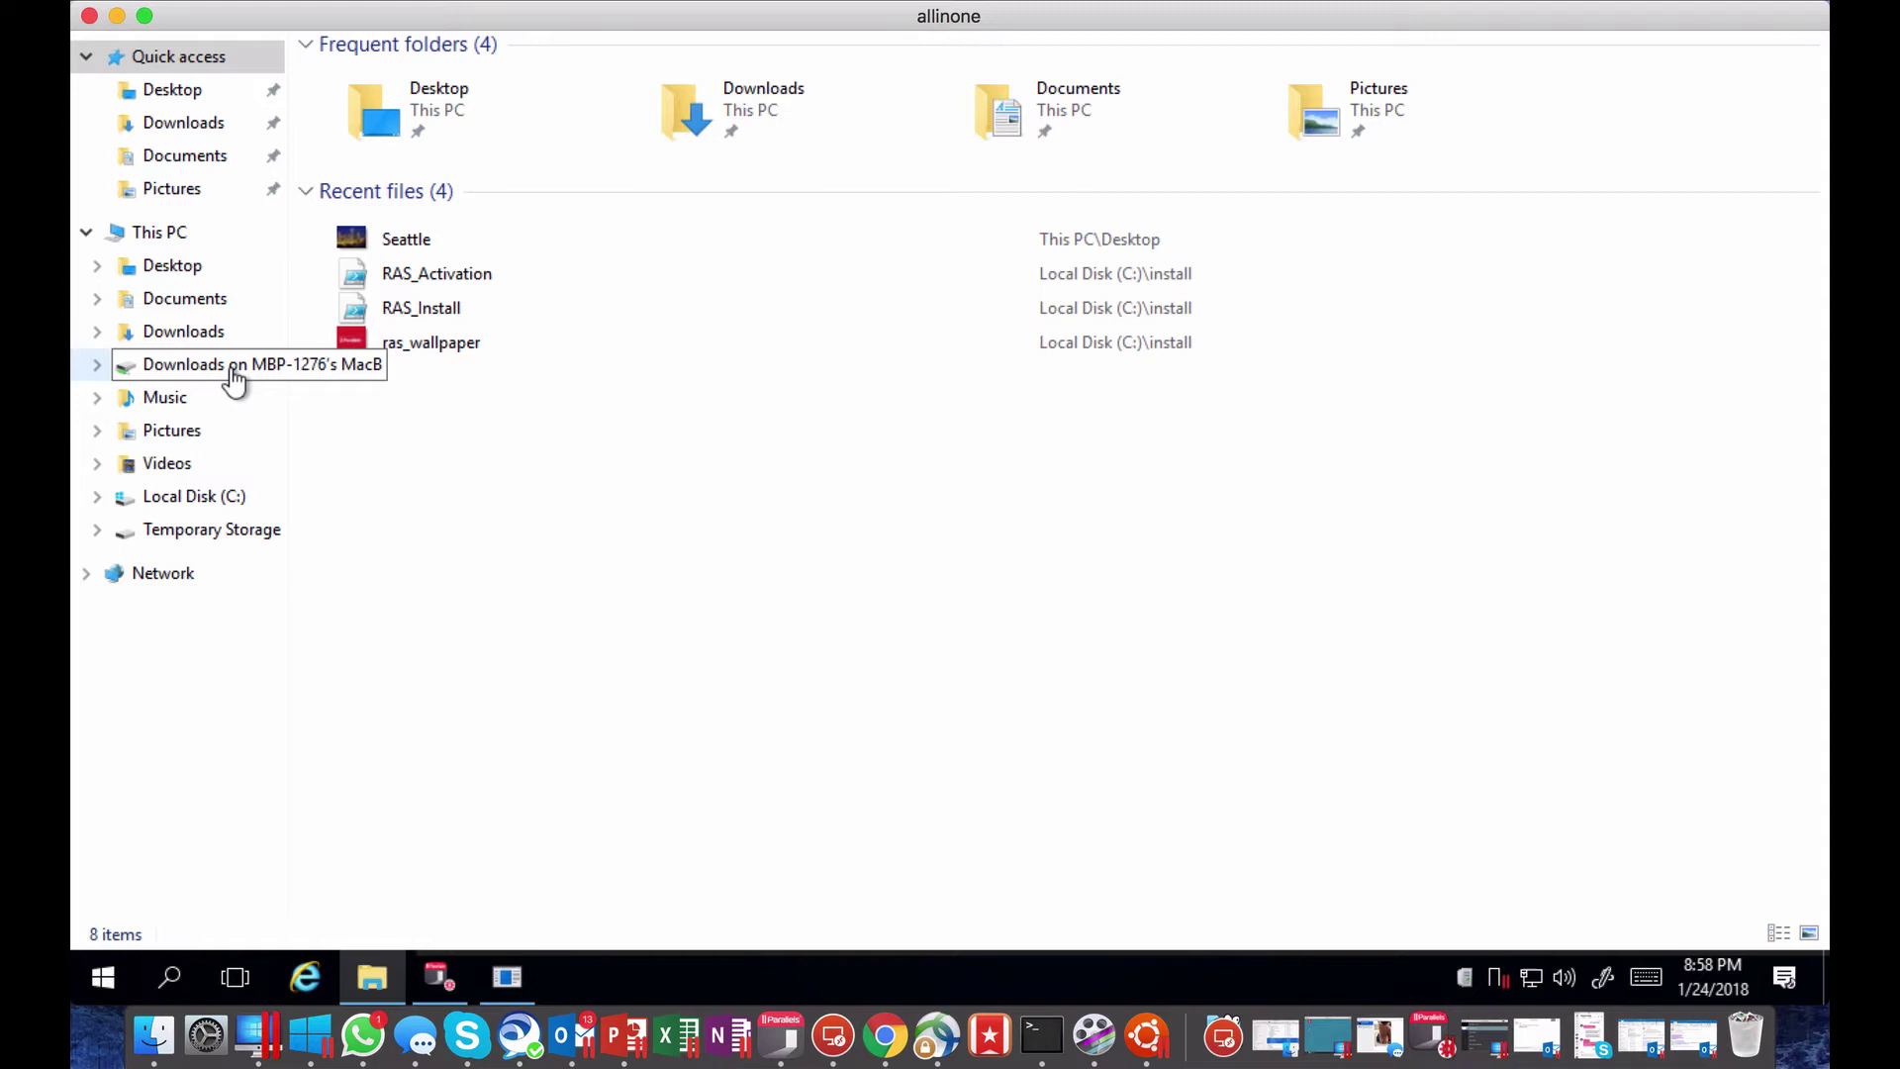
left_click(233, 367)
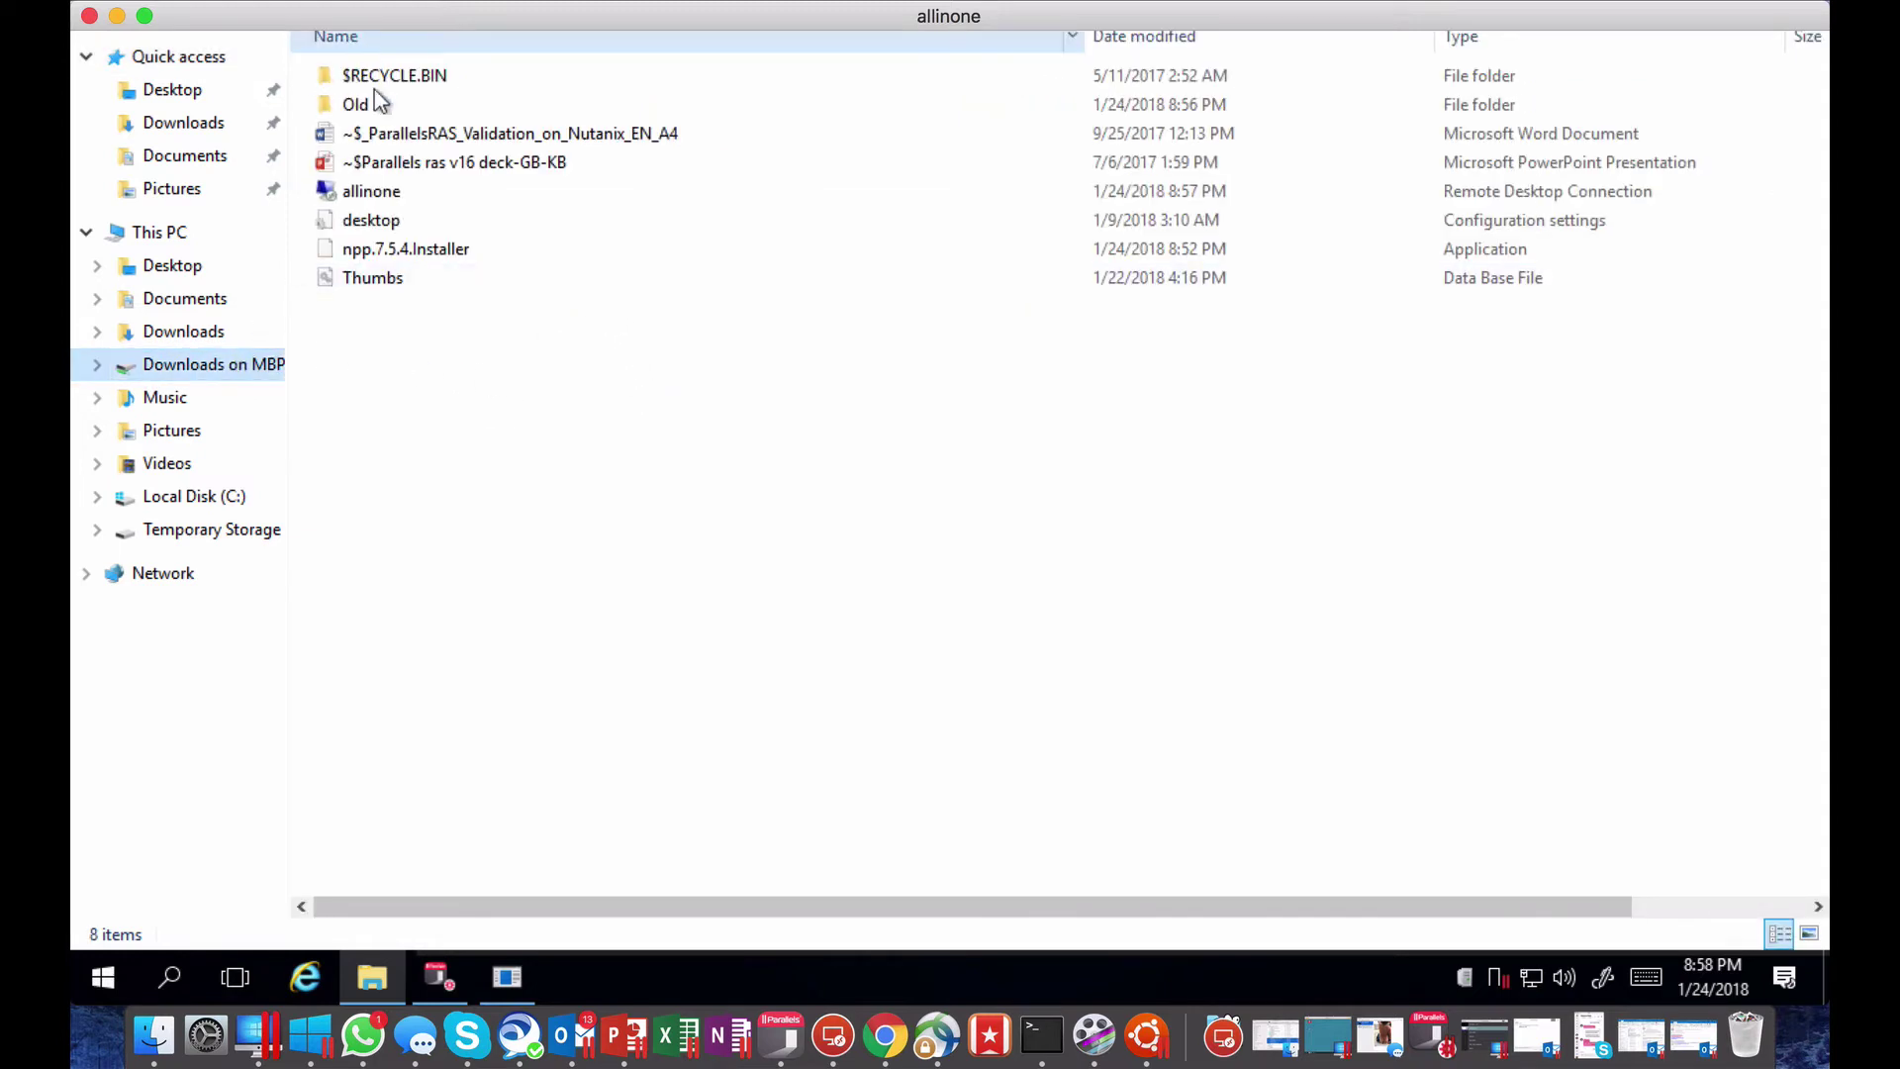
left_click(414, 250)
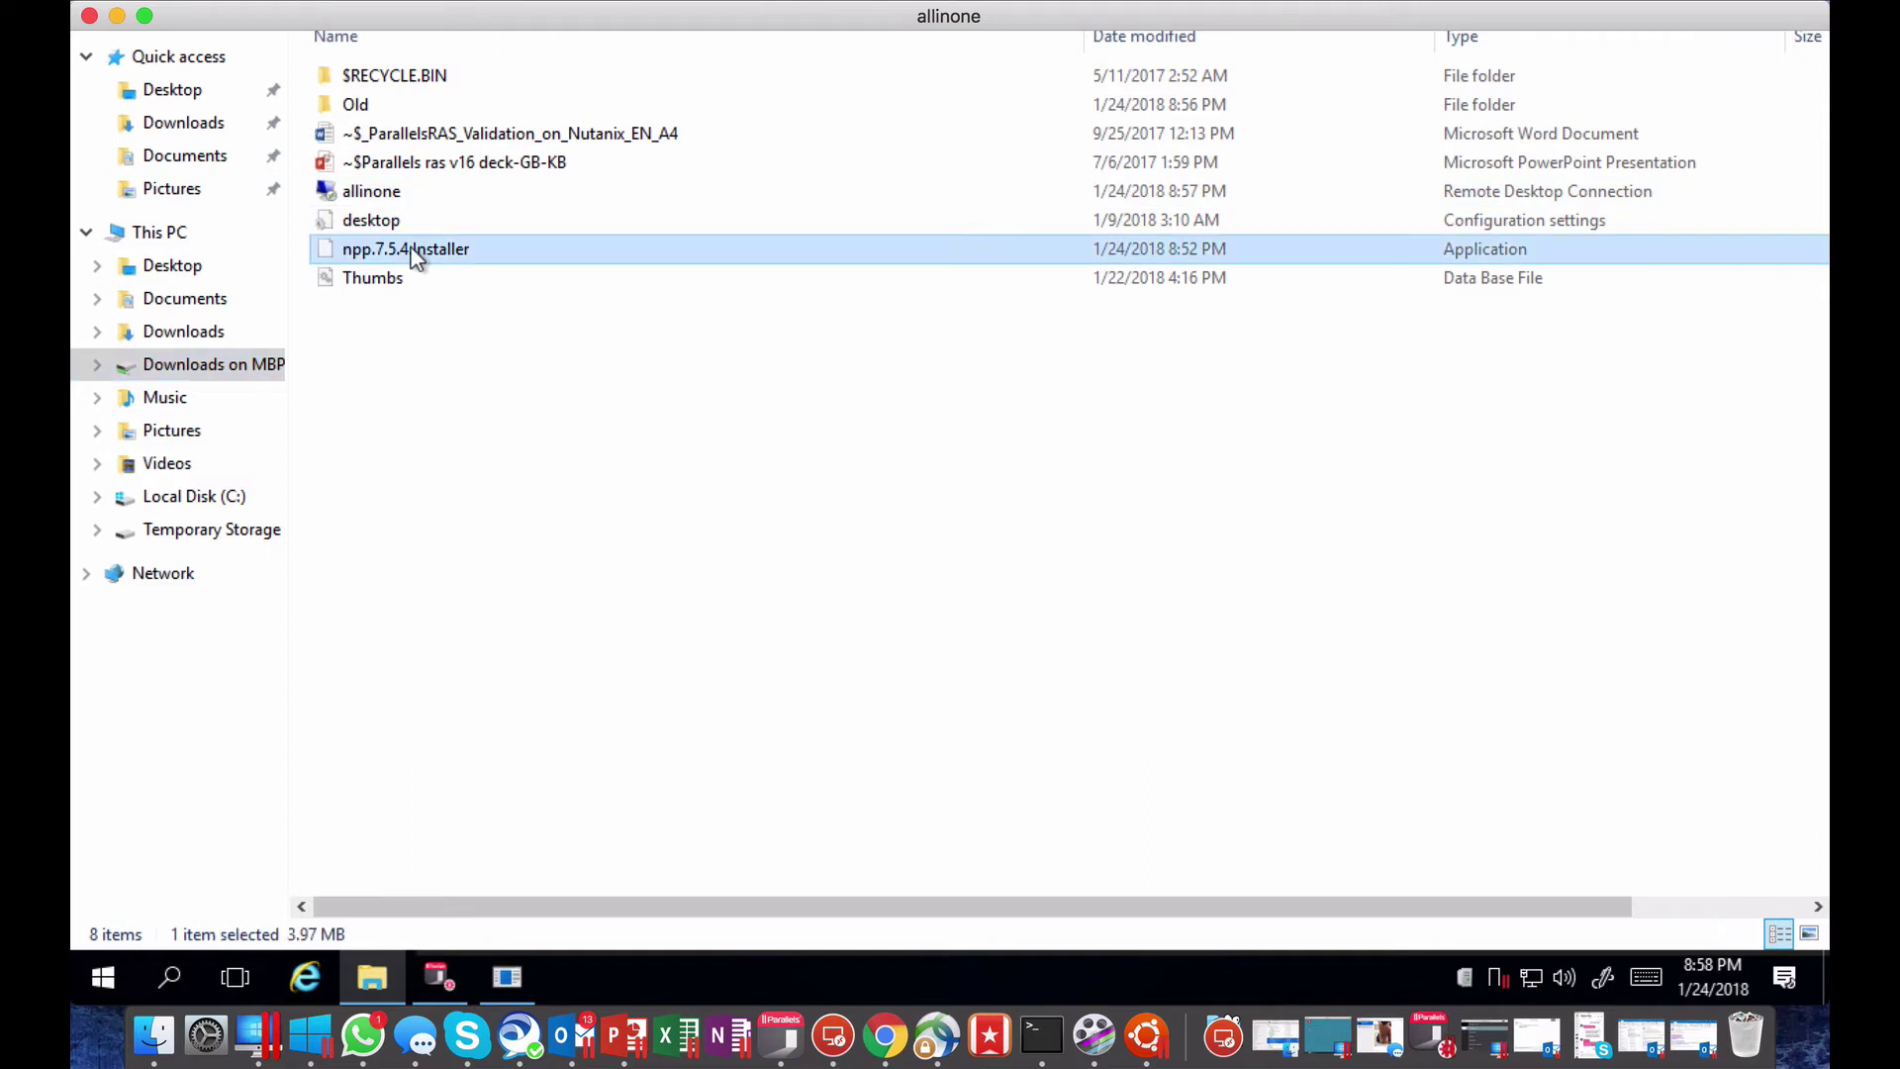
left_click_drag(412, 252, 203, 330)
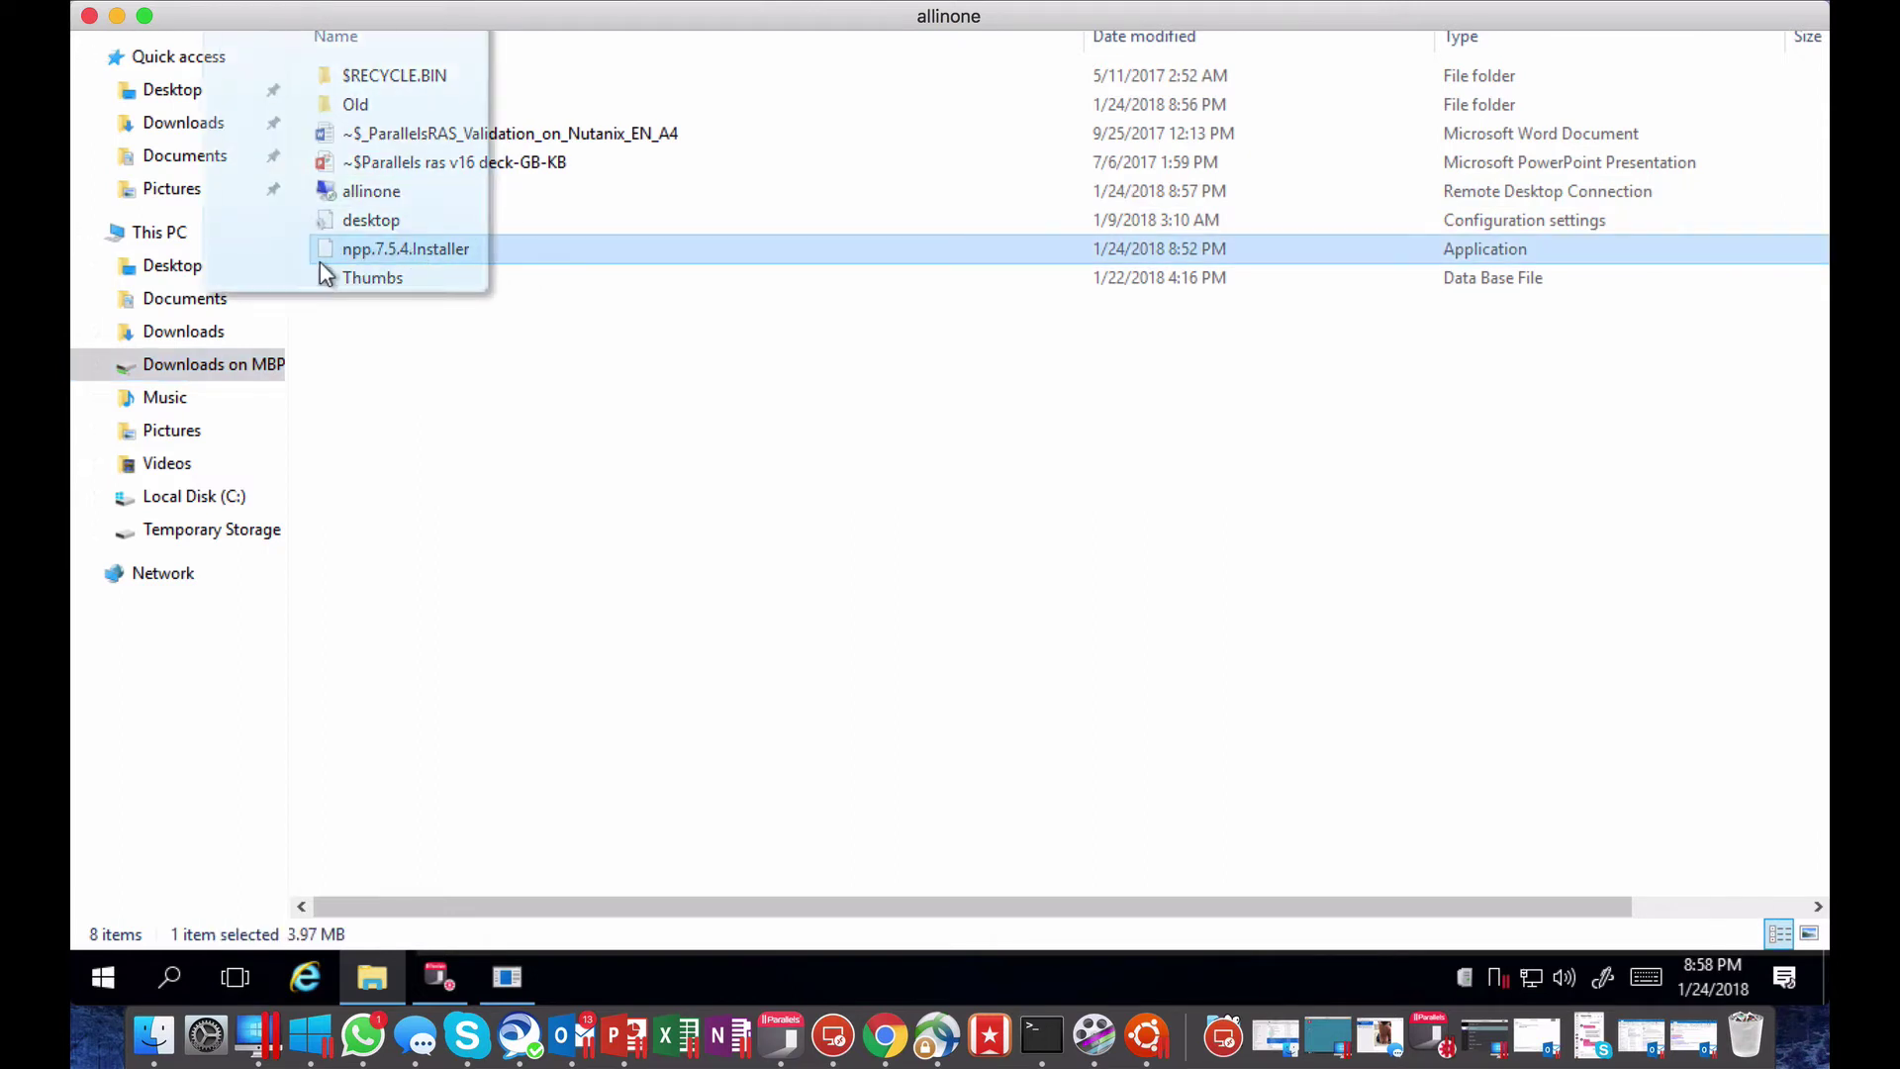
left_click(203, 332)
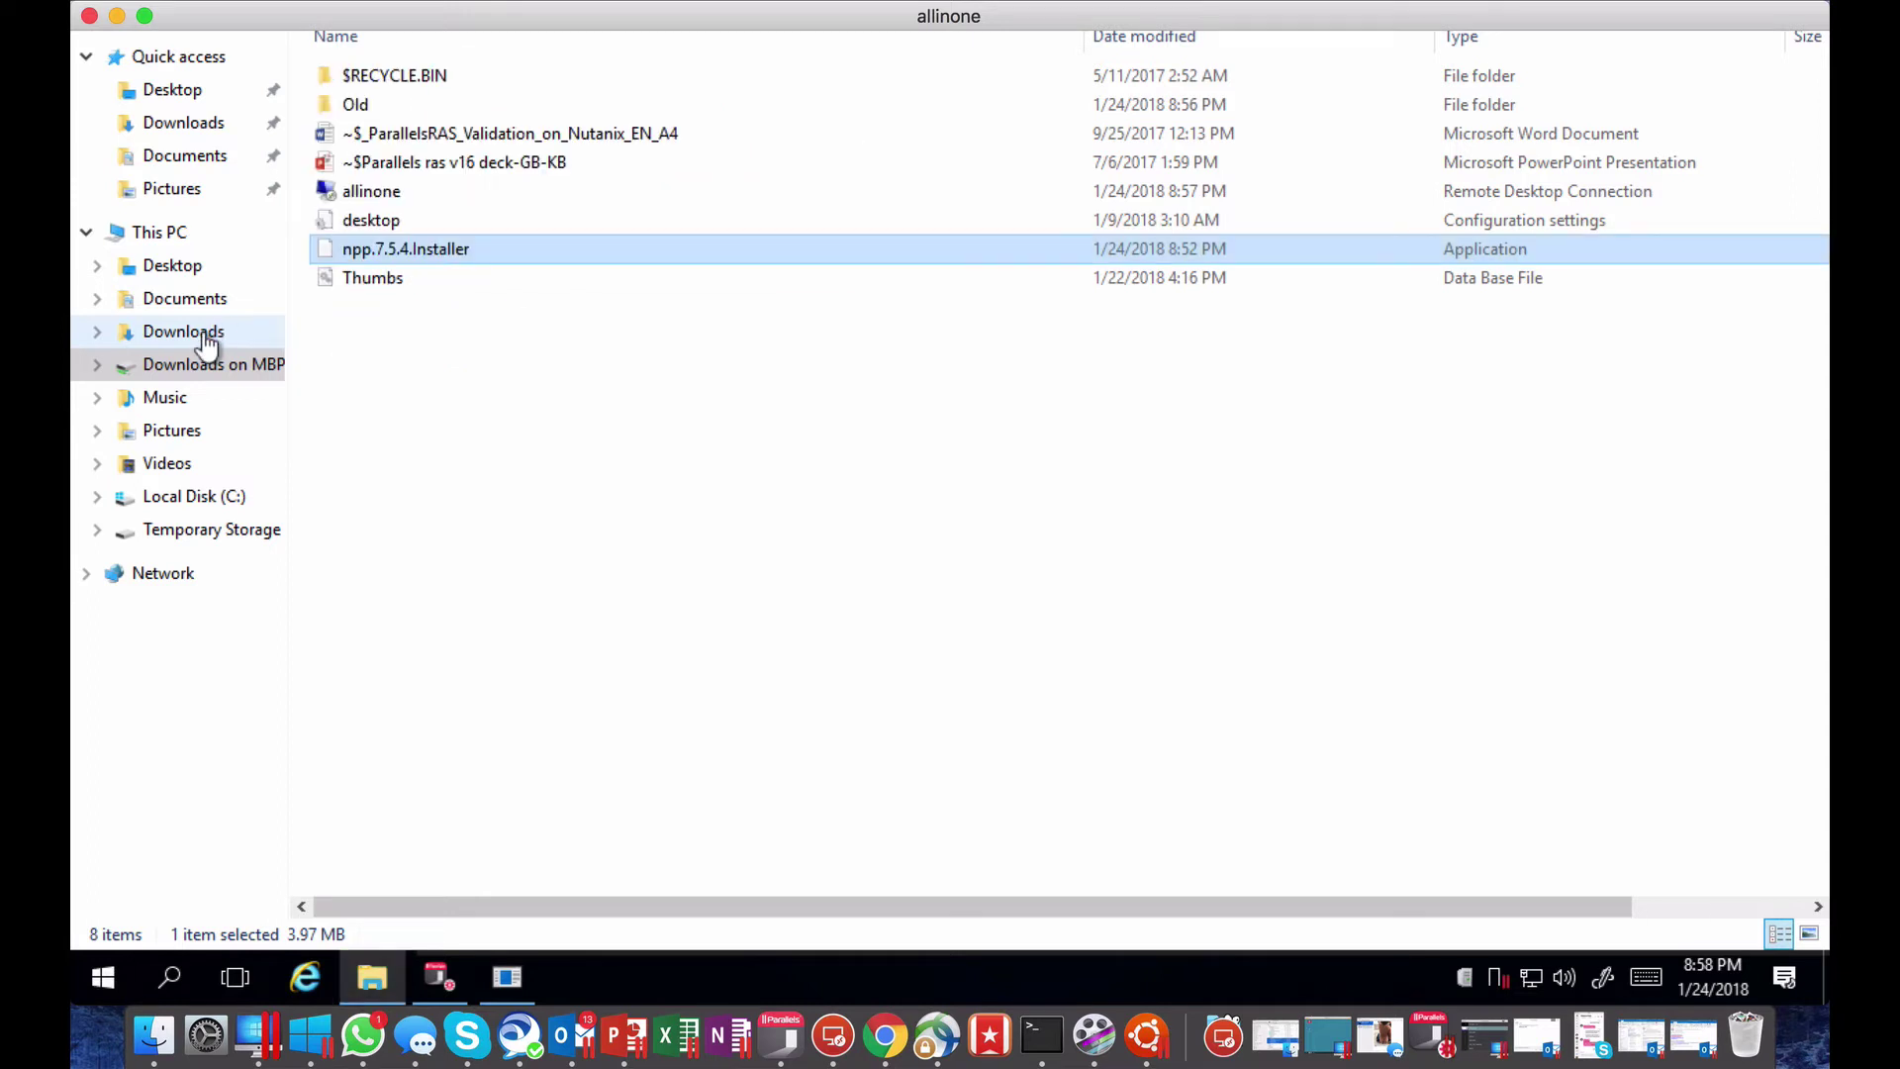
Install Notepad++ v7.5.4 in English with default location and components, then launch it.
left_click(183, 332)
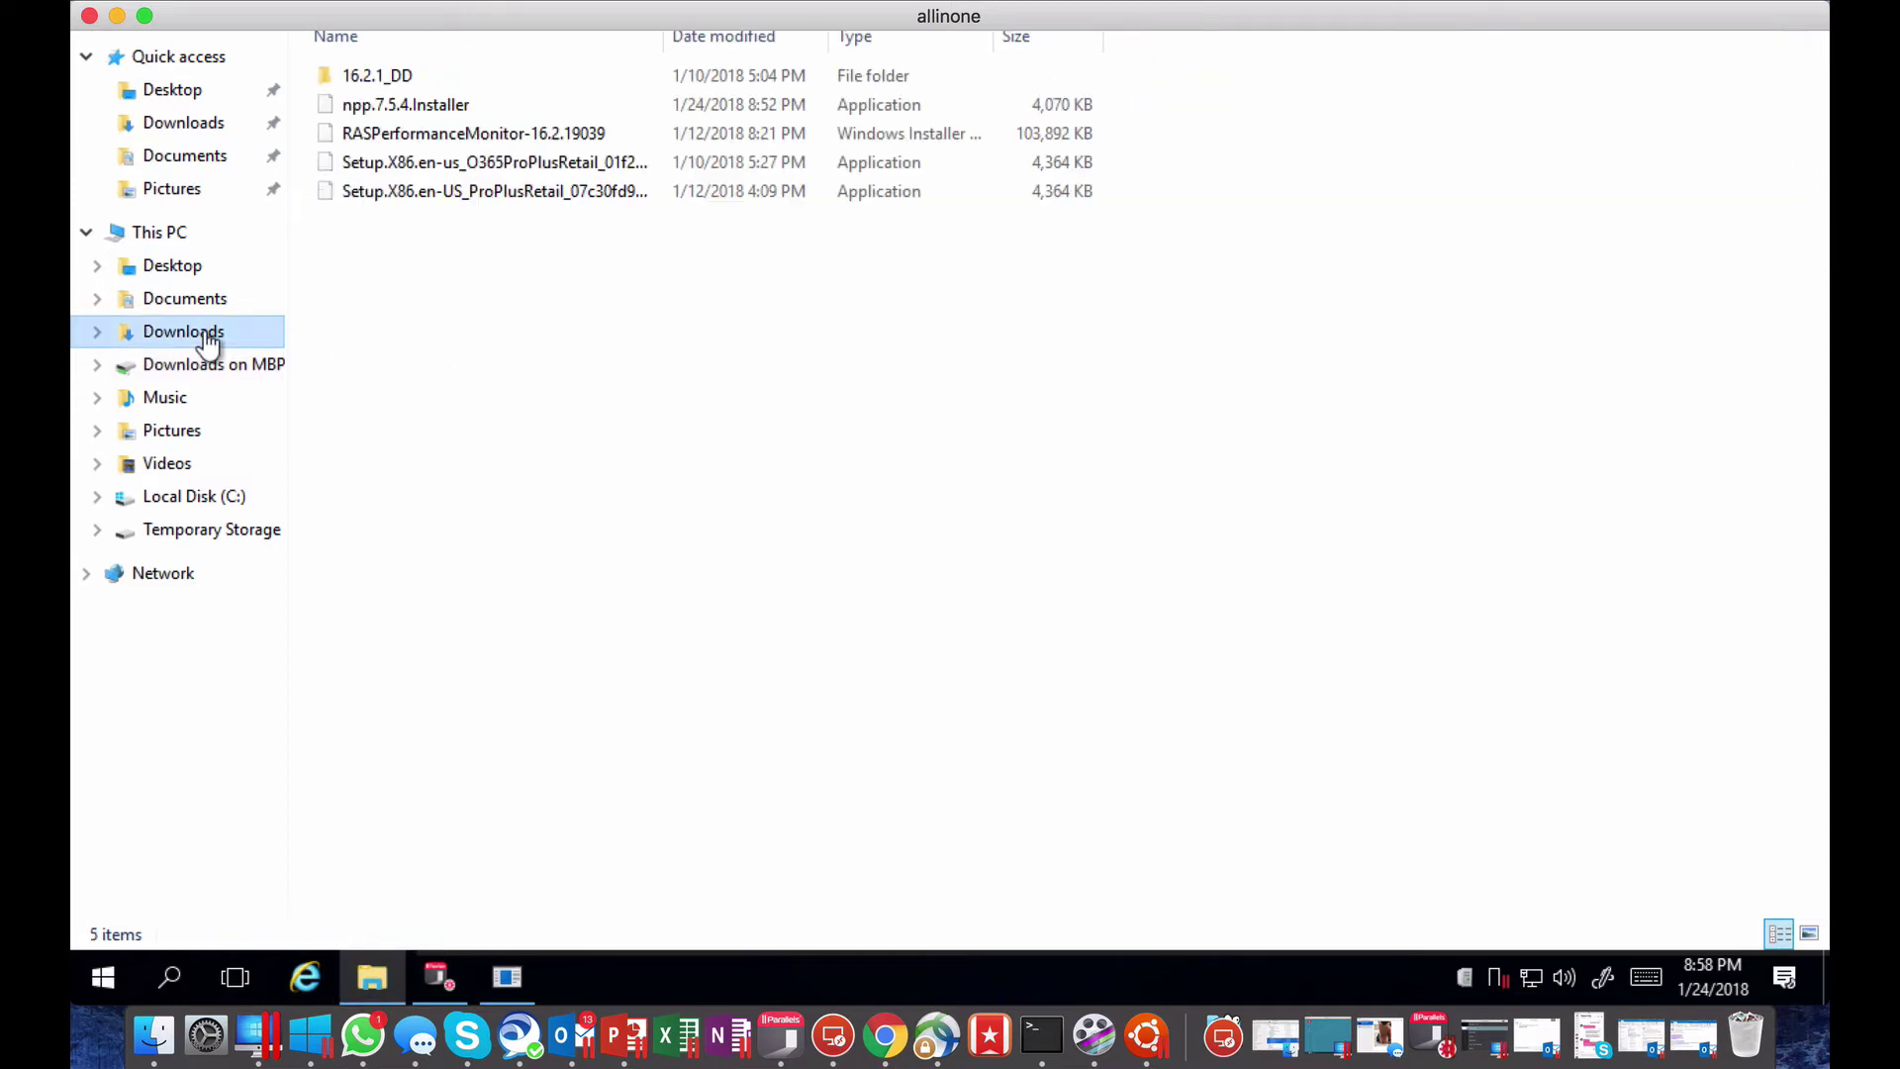
double_click(406, 108)
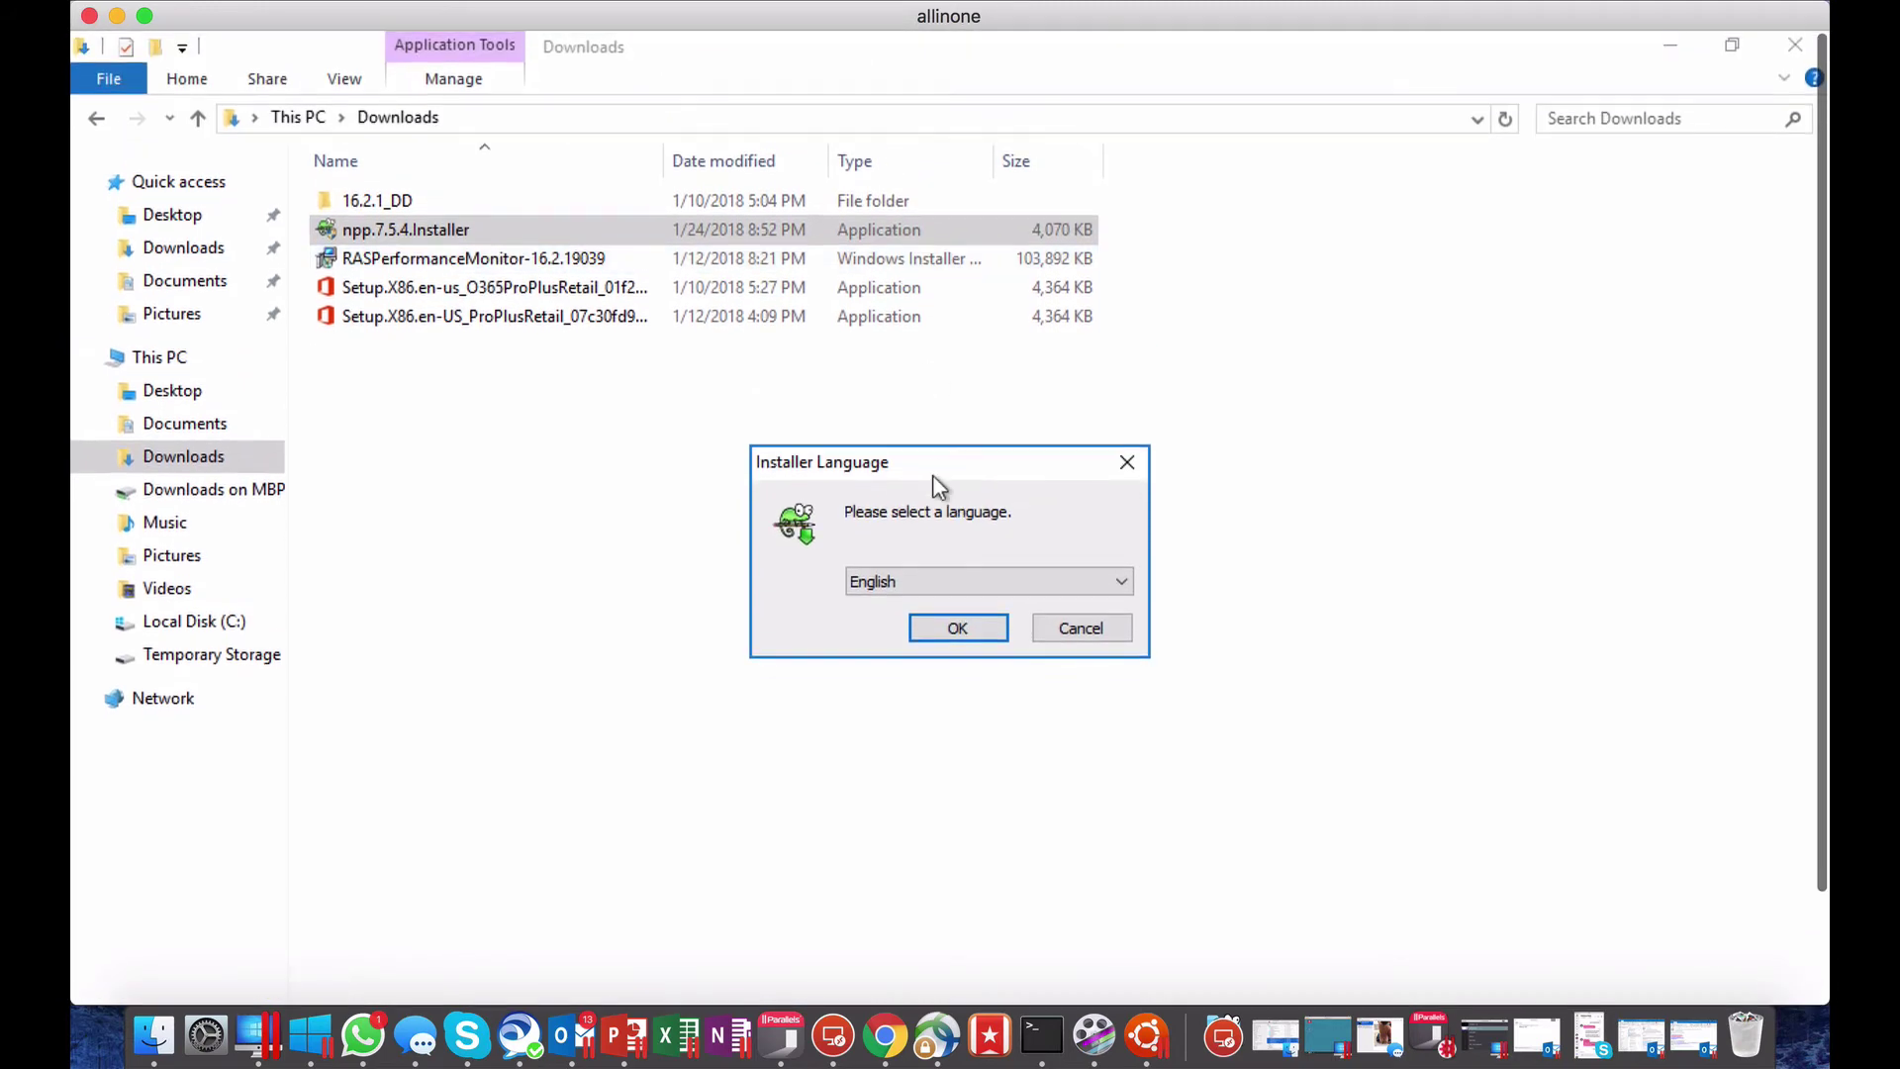
left_click(956, 627)
left_click(1143, 786)
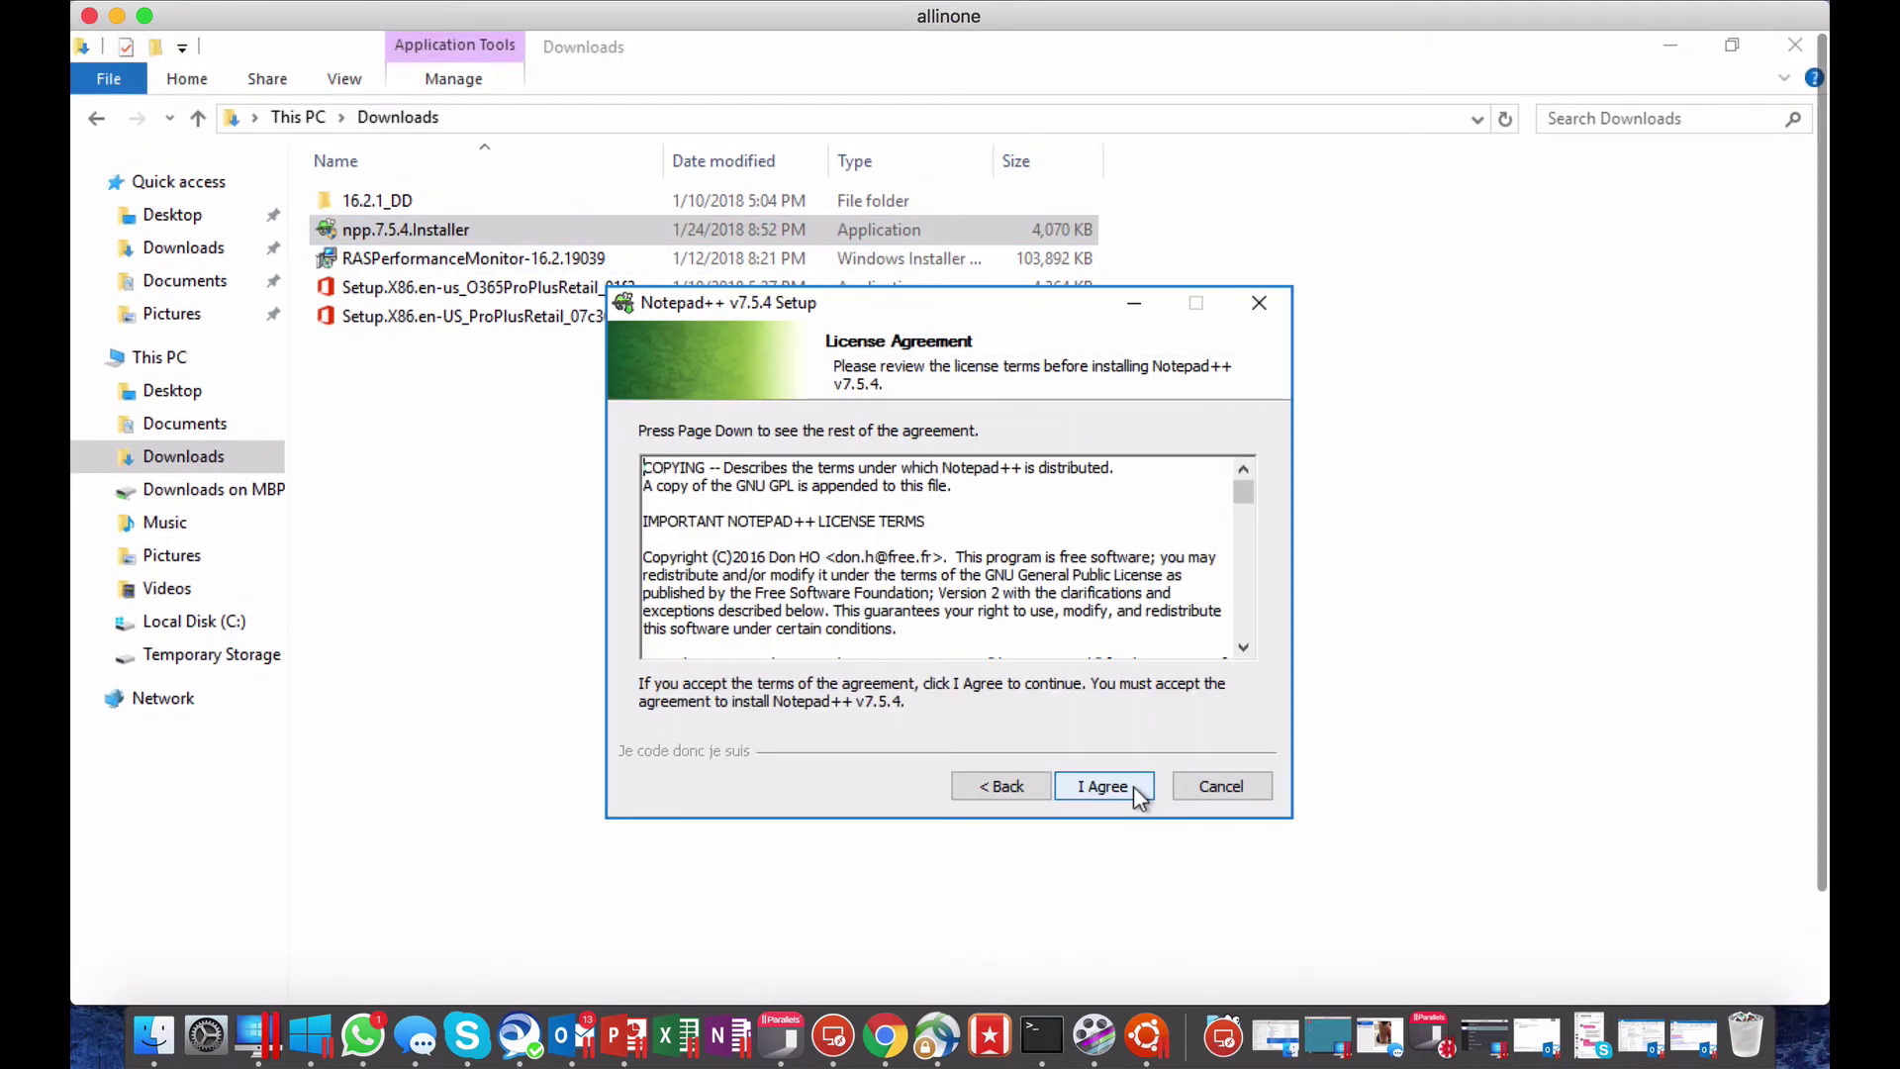
left_click(1133, 786)
left_click(1132, 785)
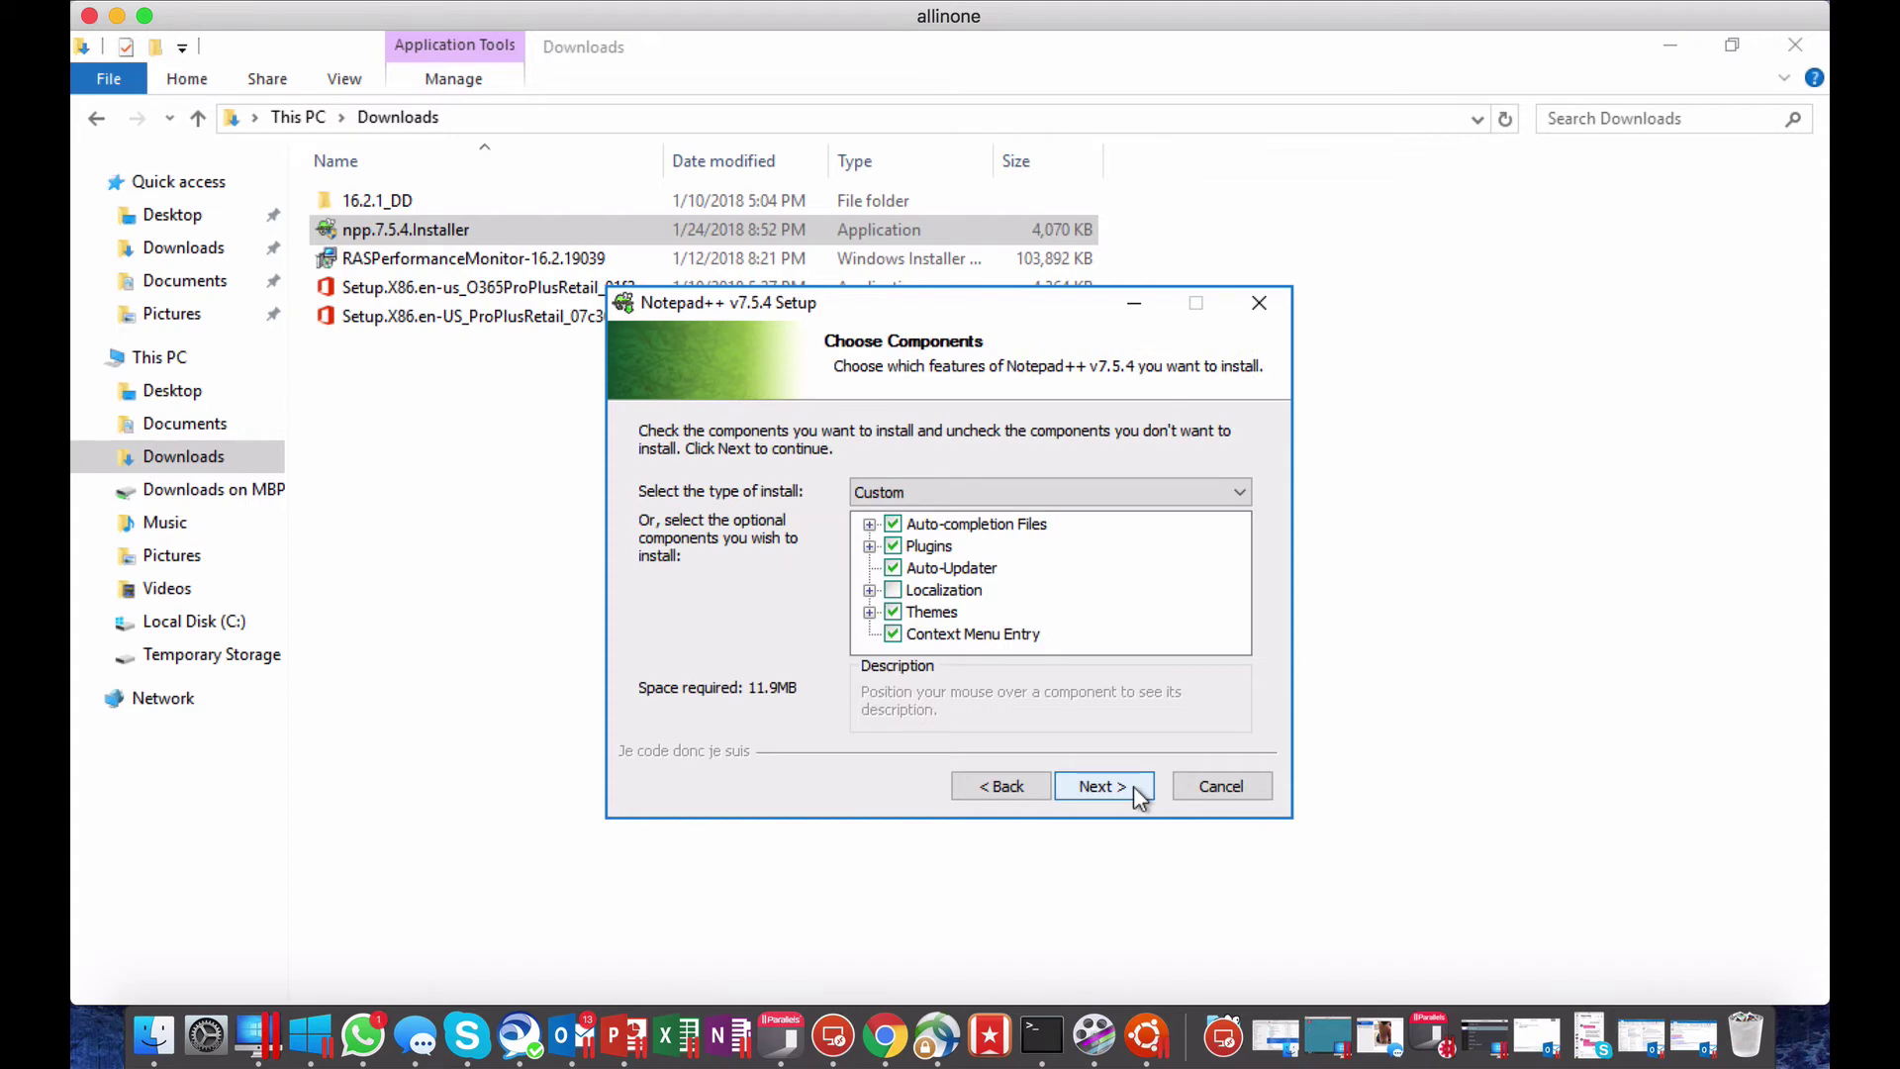
left_click(1099, 783)
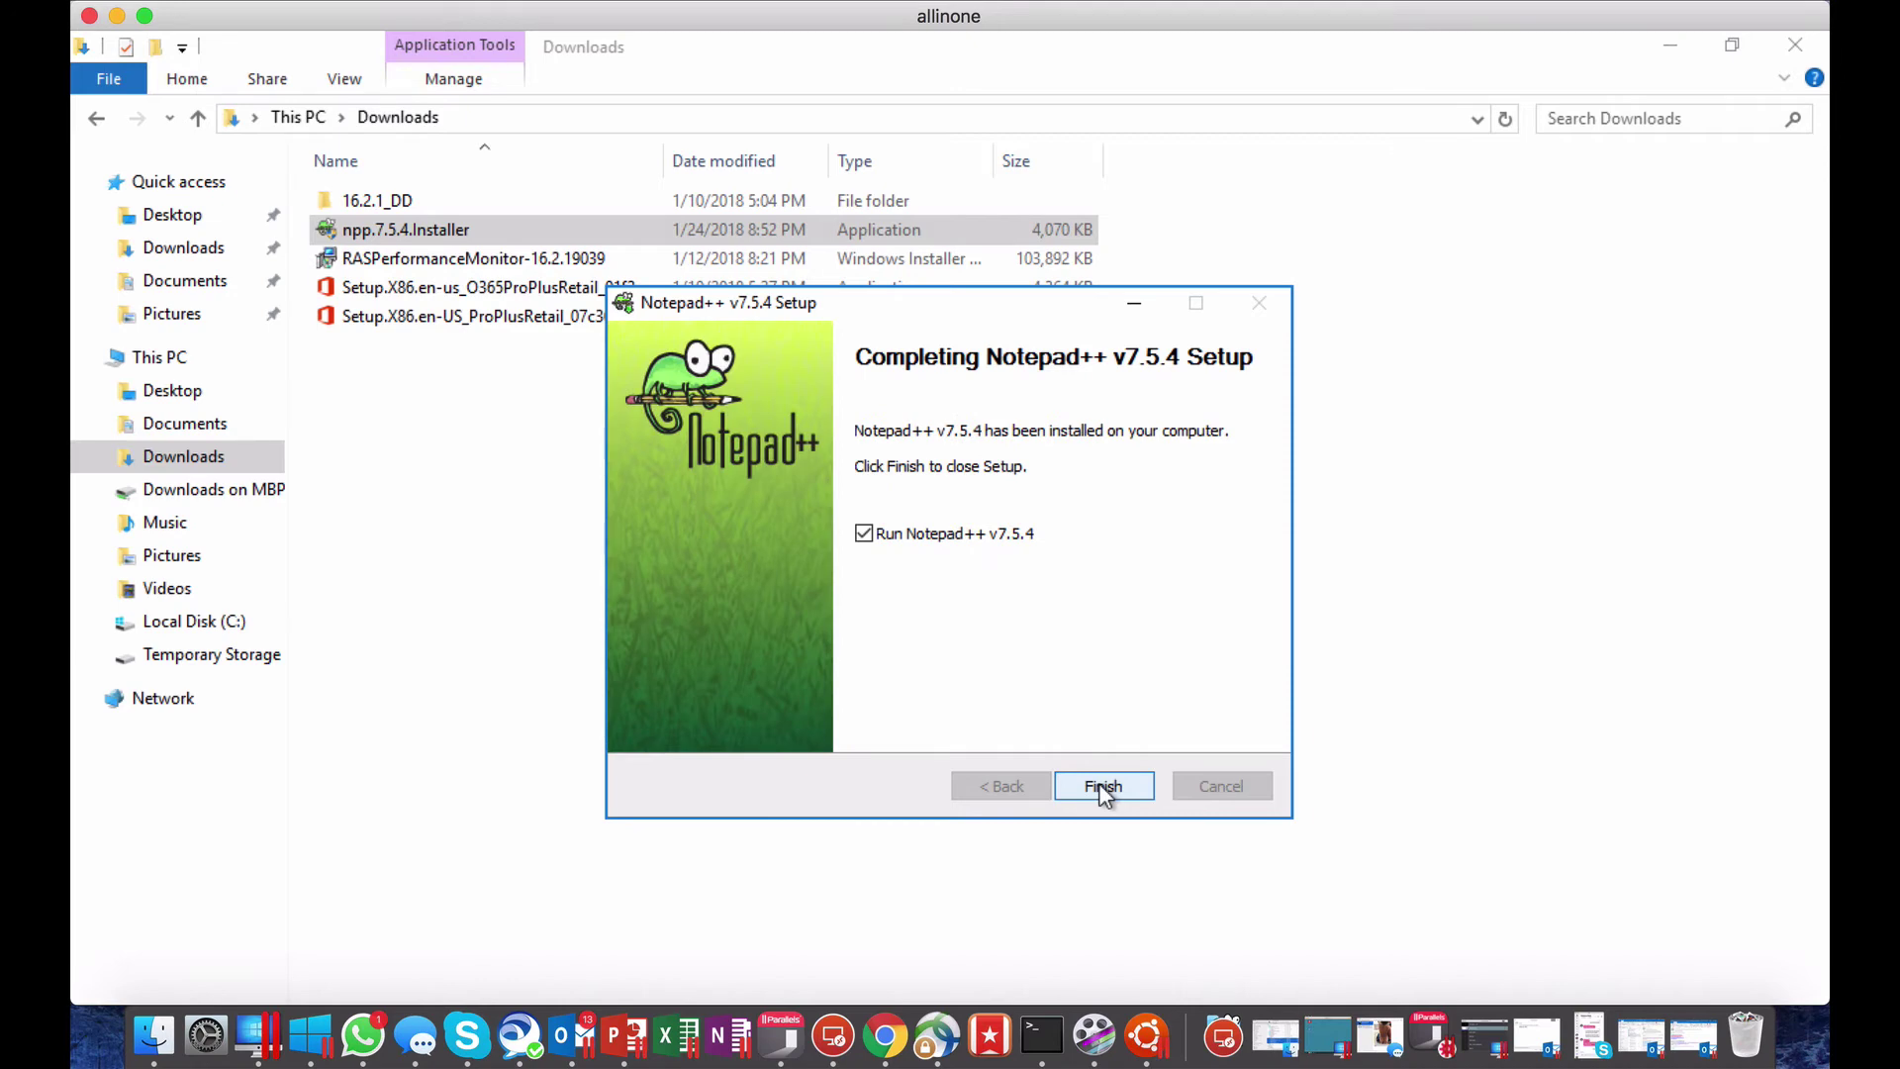
left_click(1103, 786)
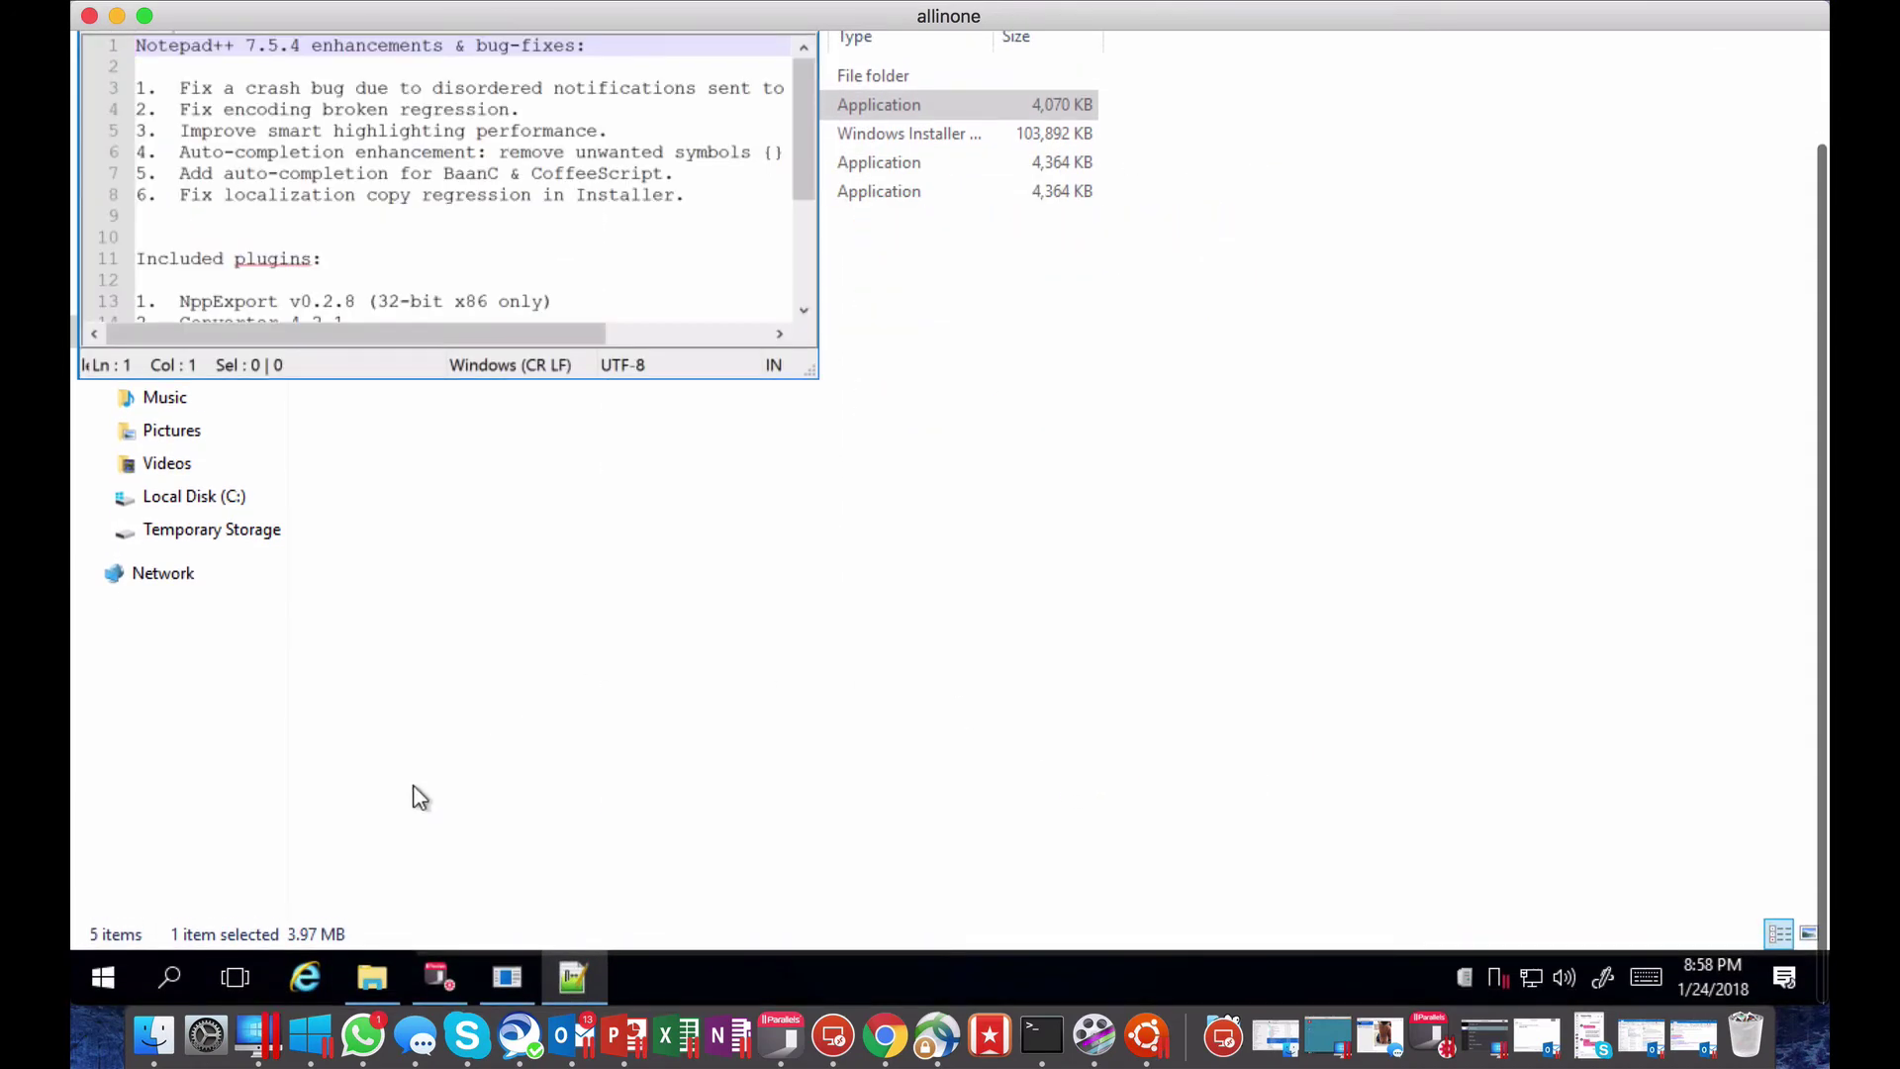
Bring the RAS Console forward and select the Publishing category.
left_click(438, 978)
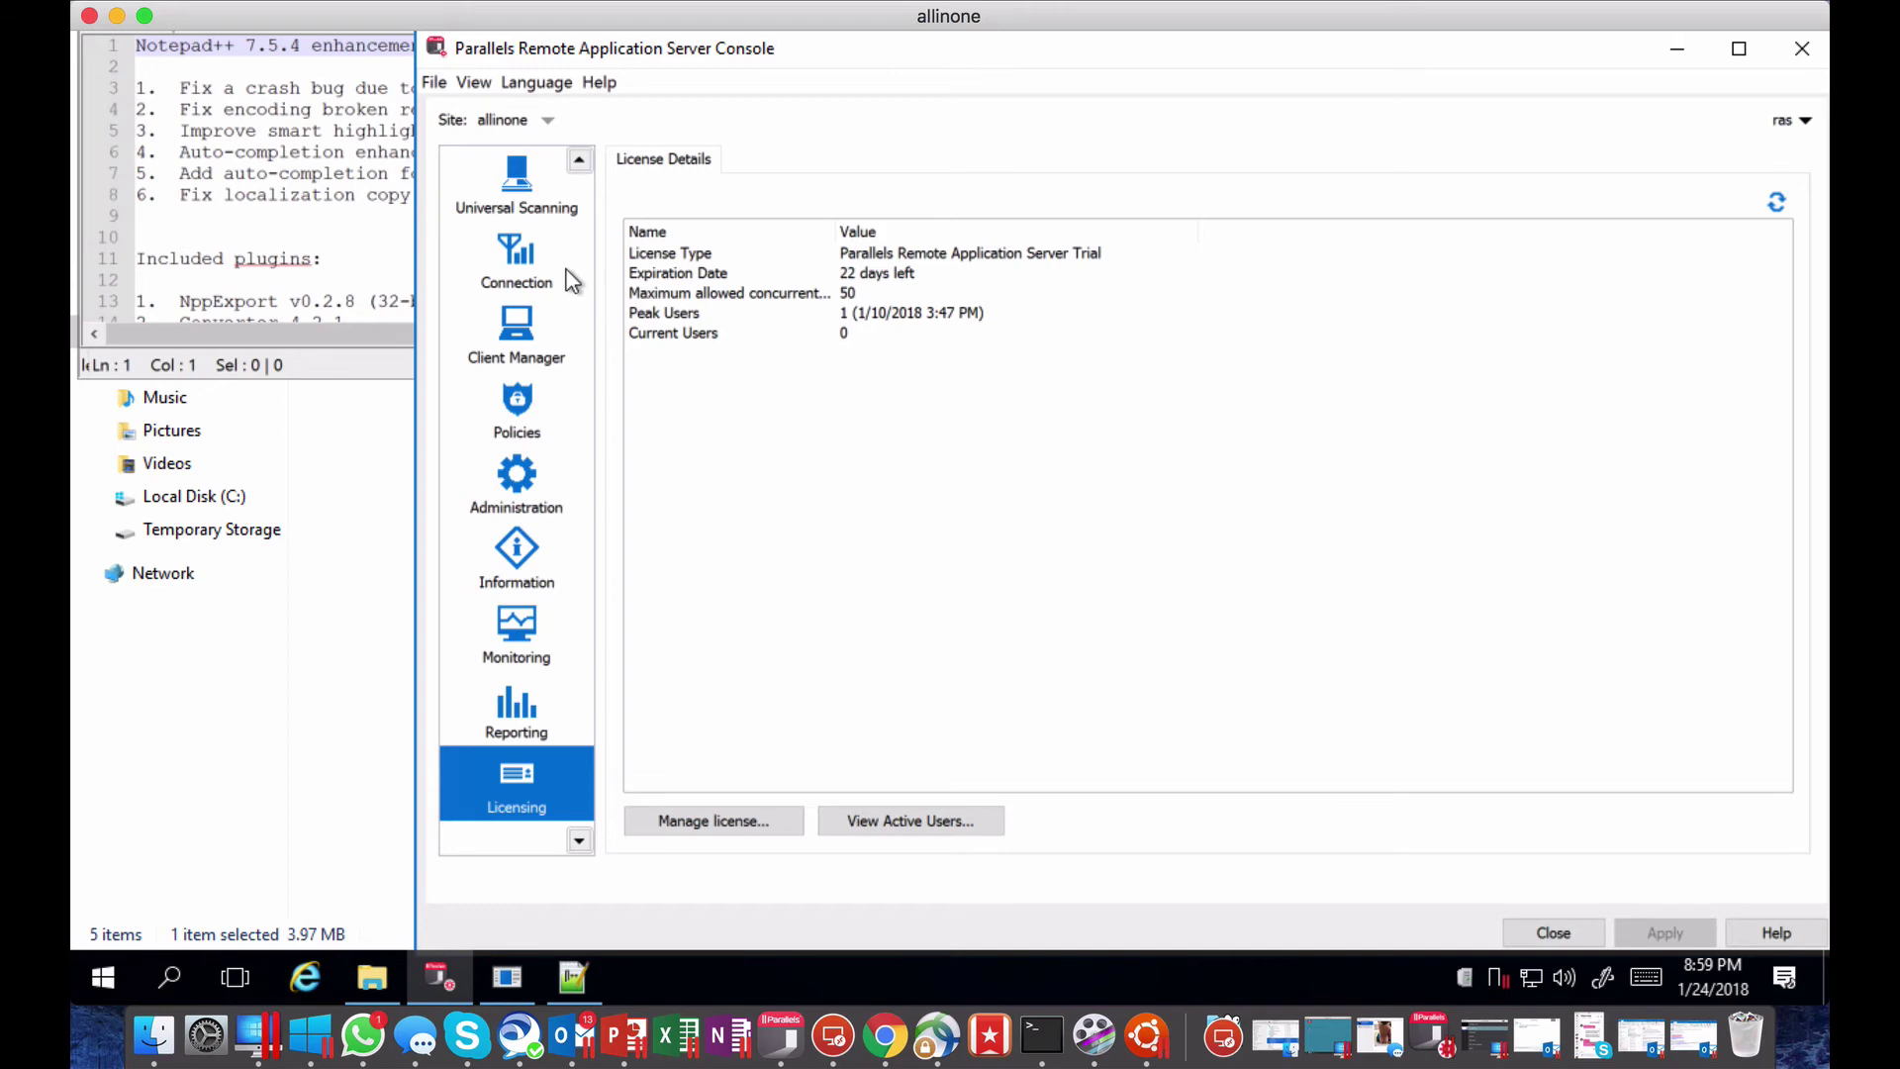
left_click(579, 159)
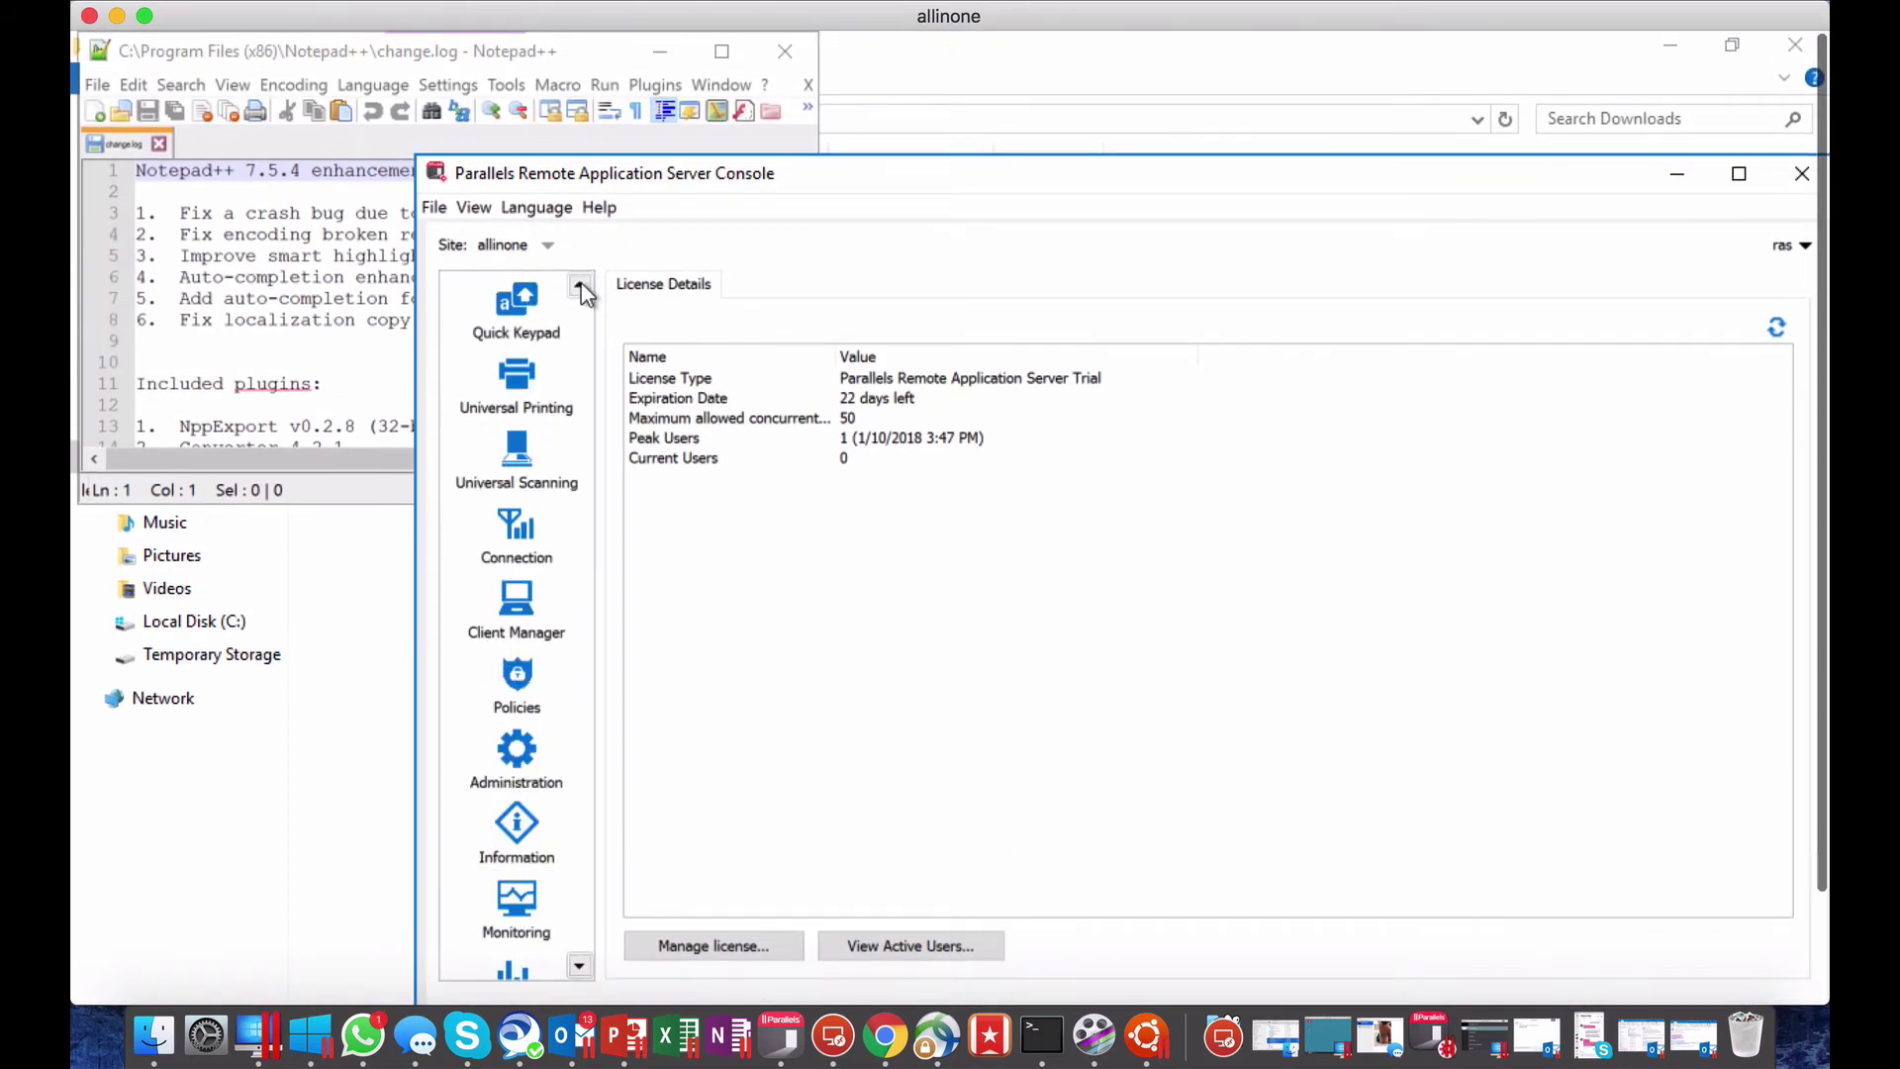
left_click(579, 285)
left_click(579, 286)
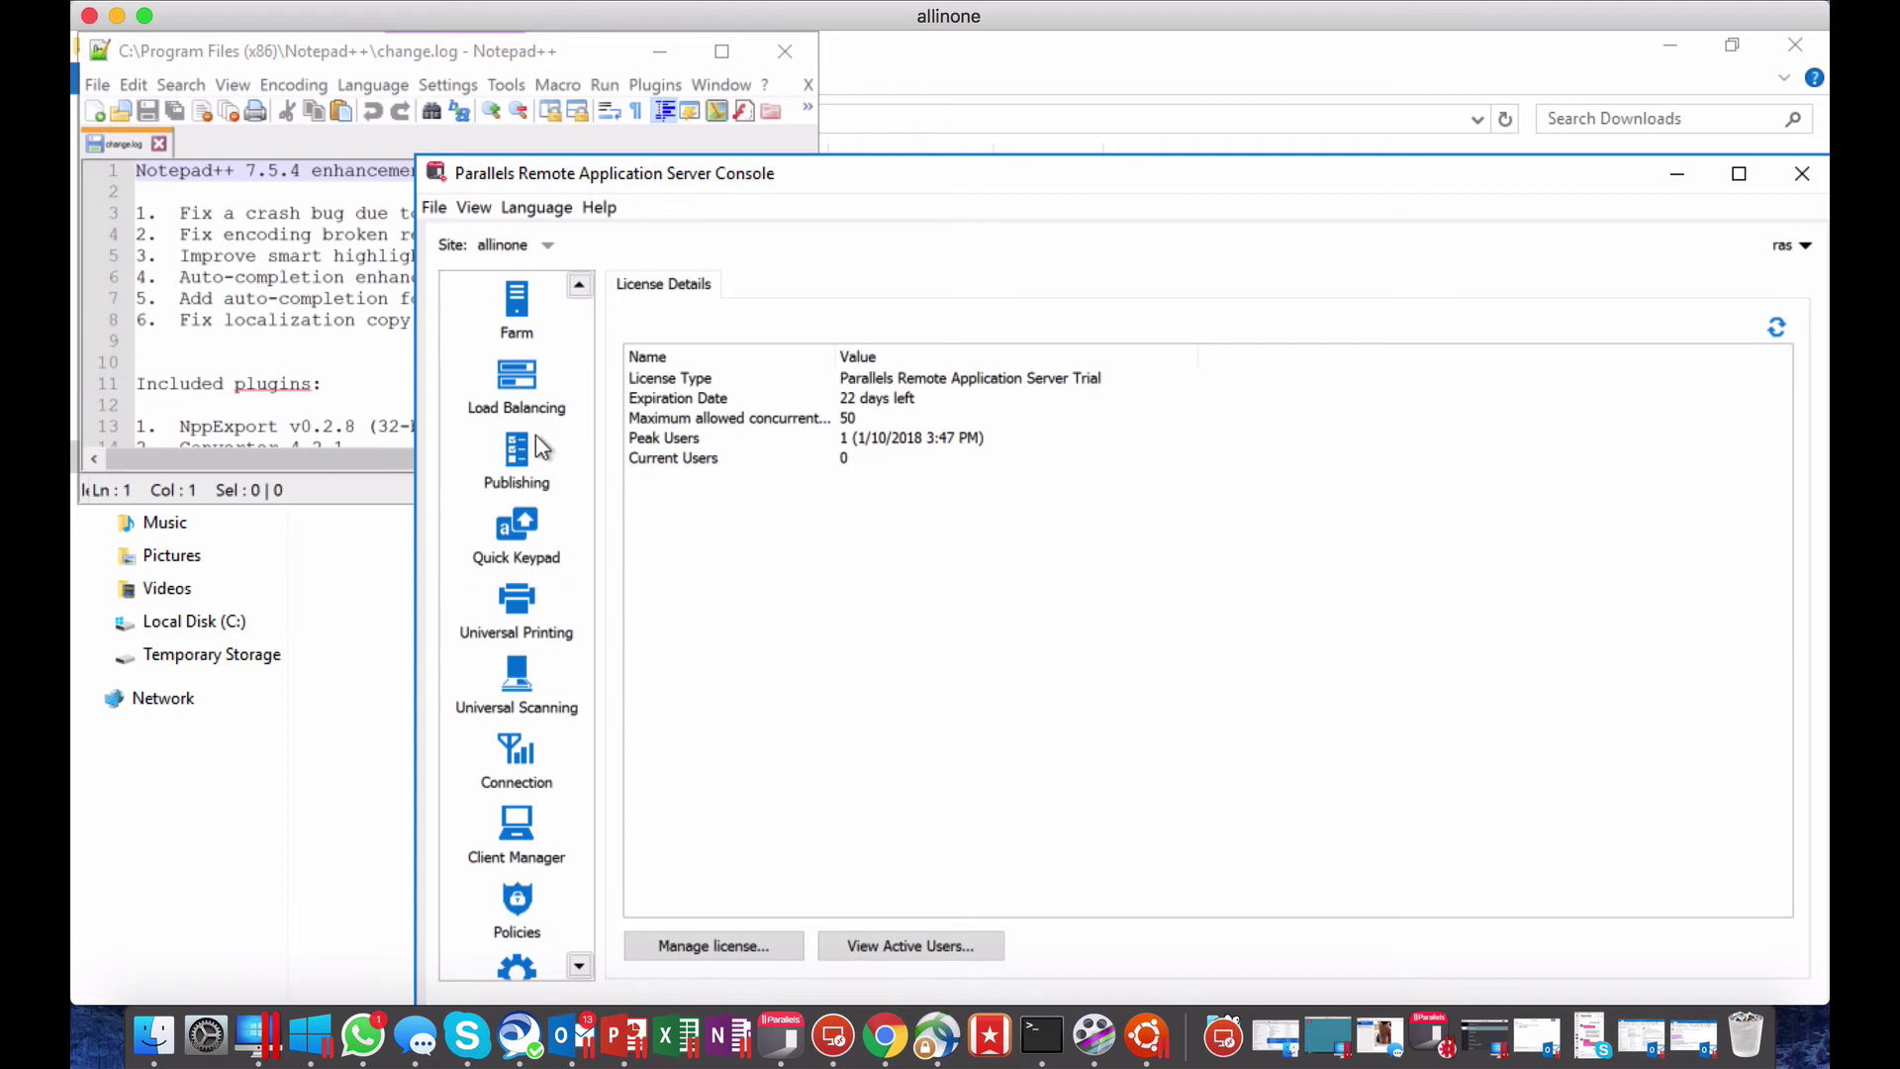
left_click(522, 456)
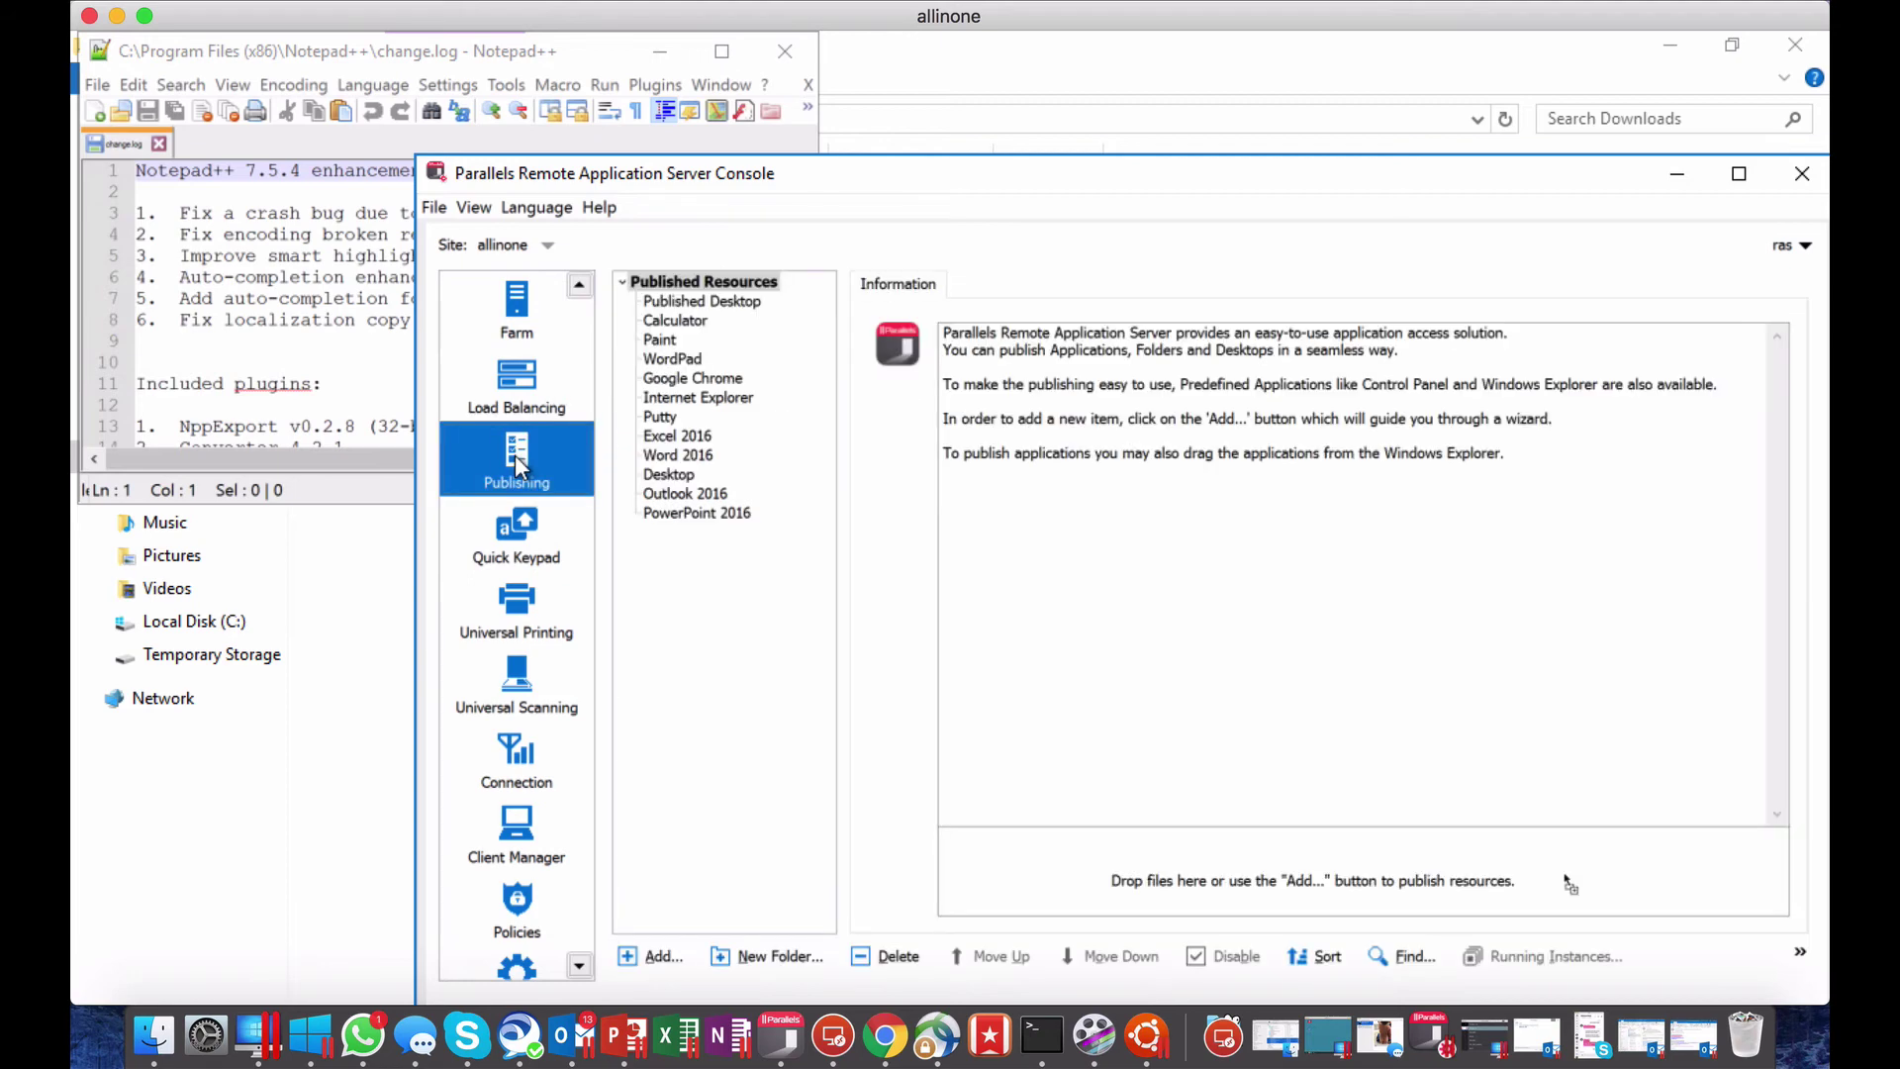
Start adding an installed application from the RD Session Hosts as a published resource.
left_click(653, 956)
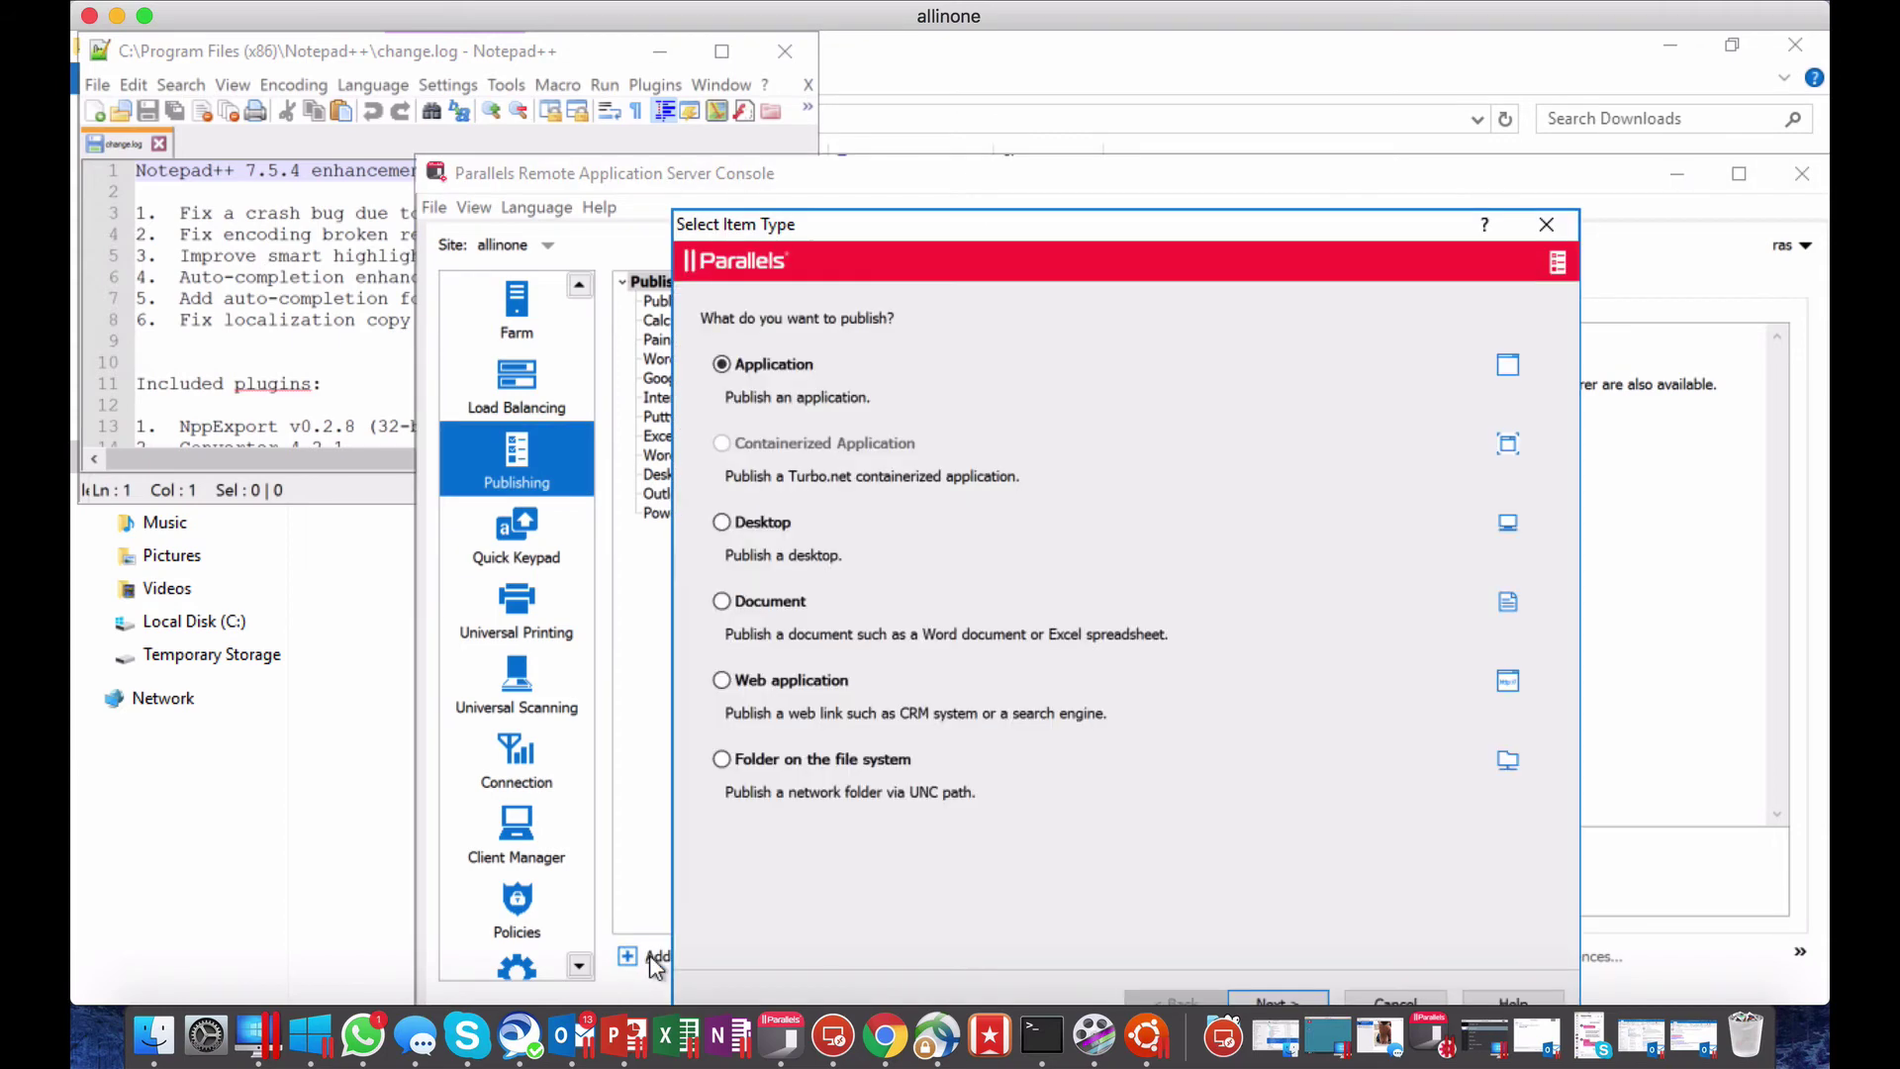
double_click(767, 363)
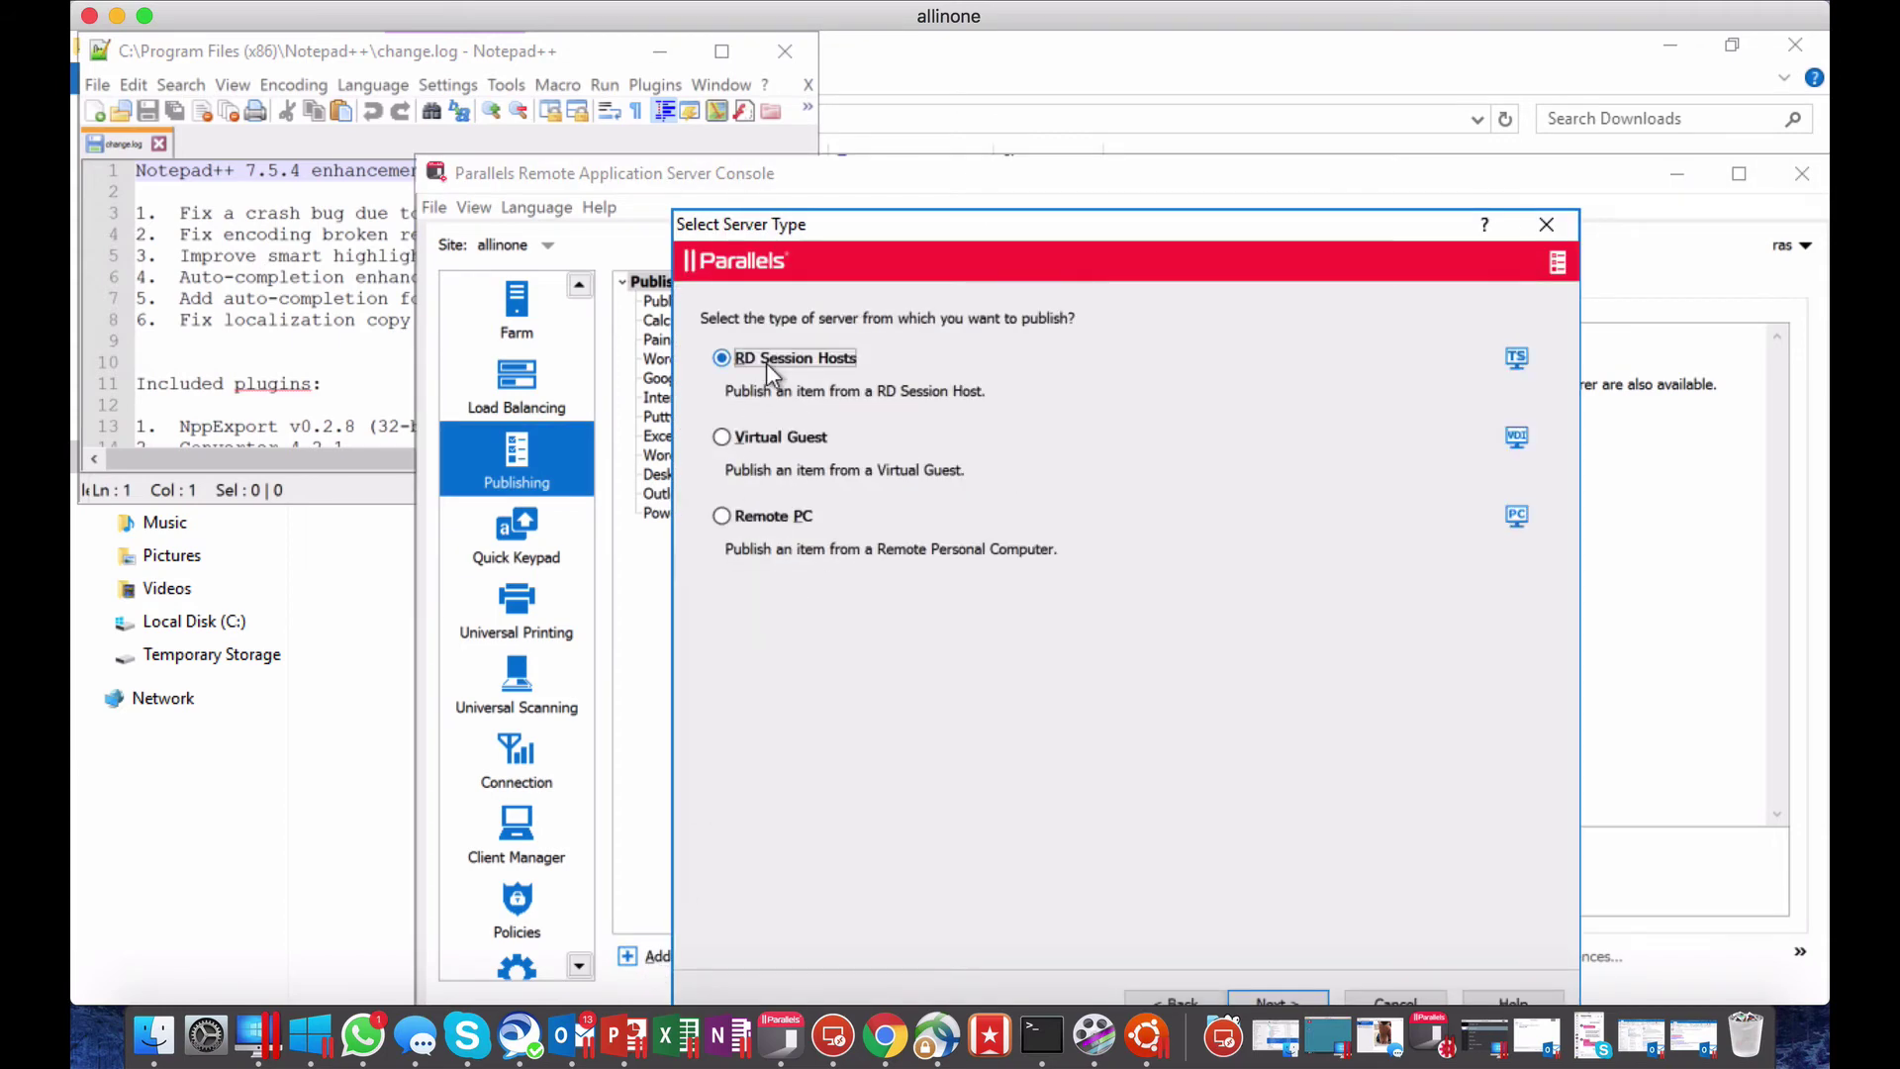
double_click(767, 363)
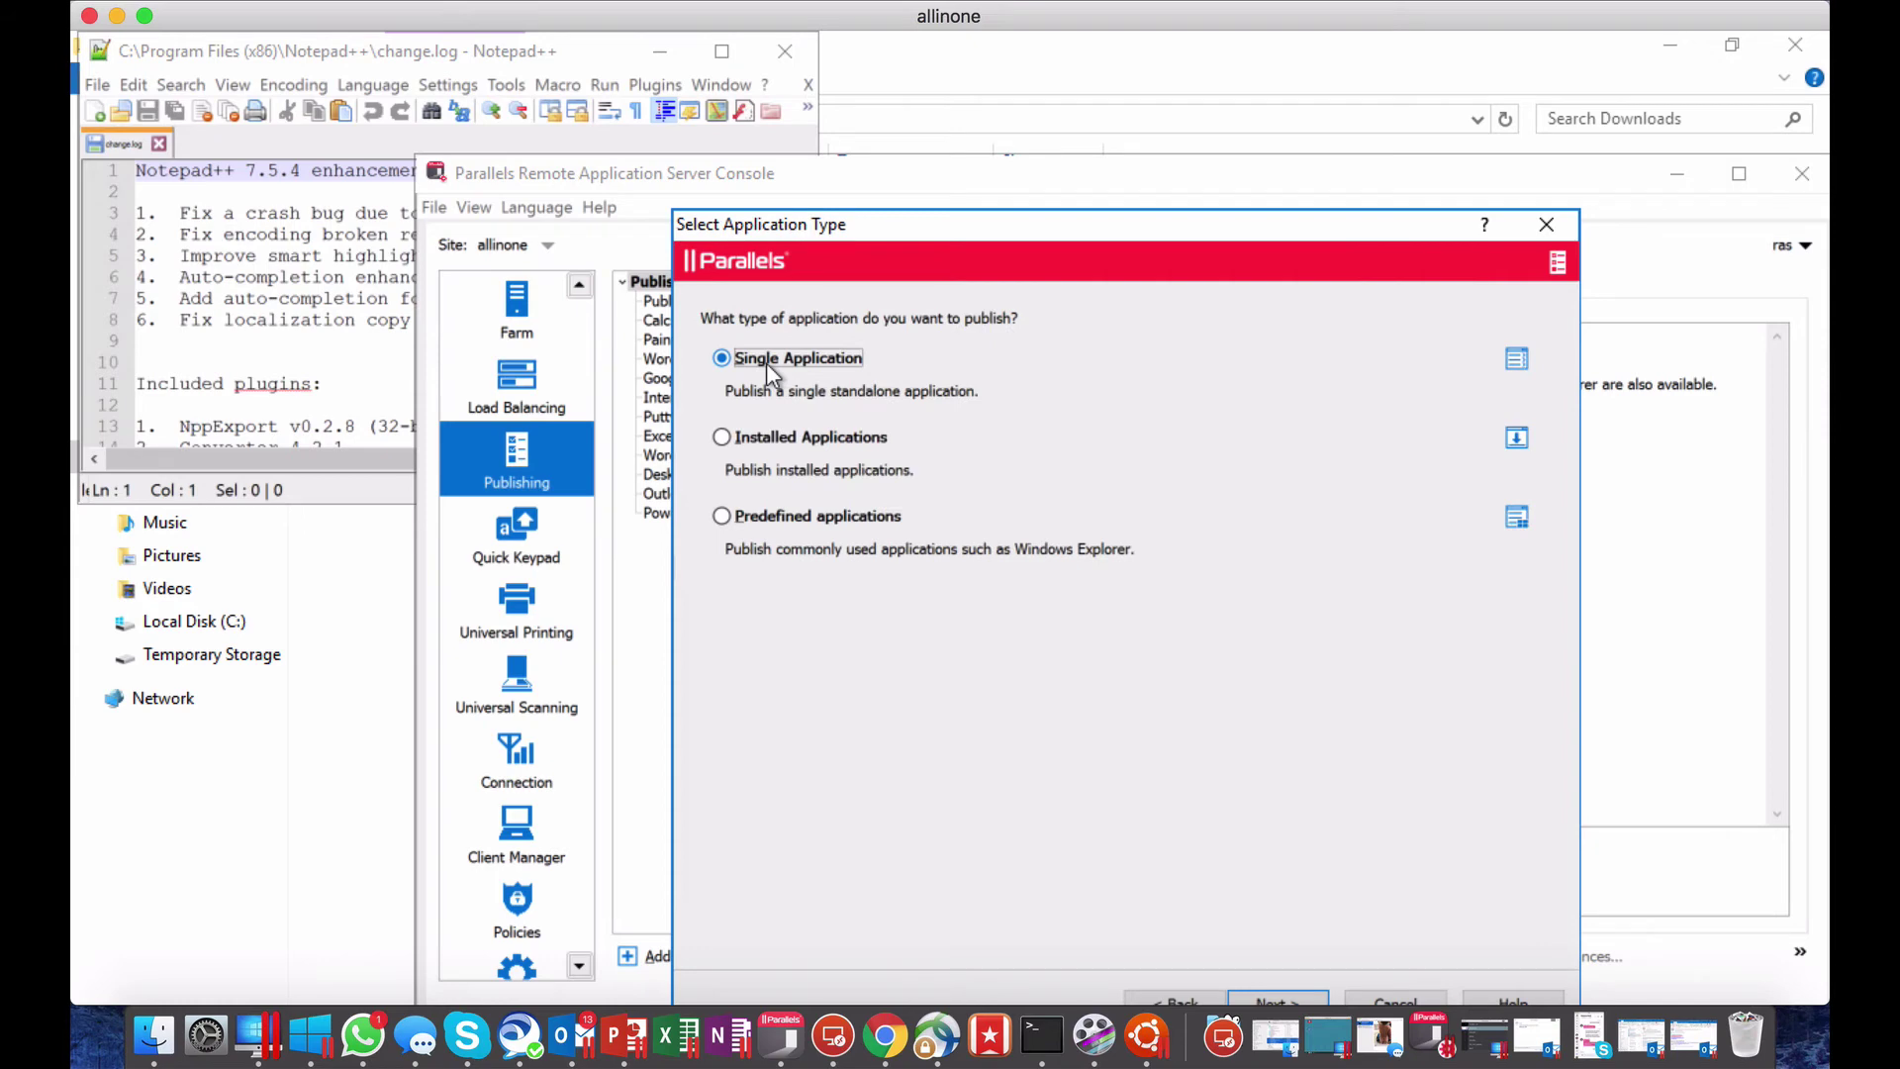
left_click(723, 437)
double_click(723, 439)
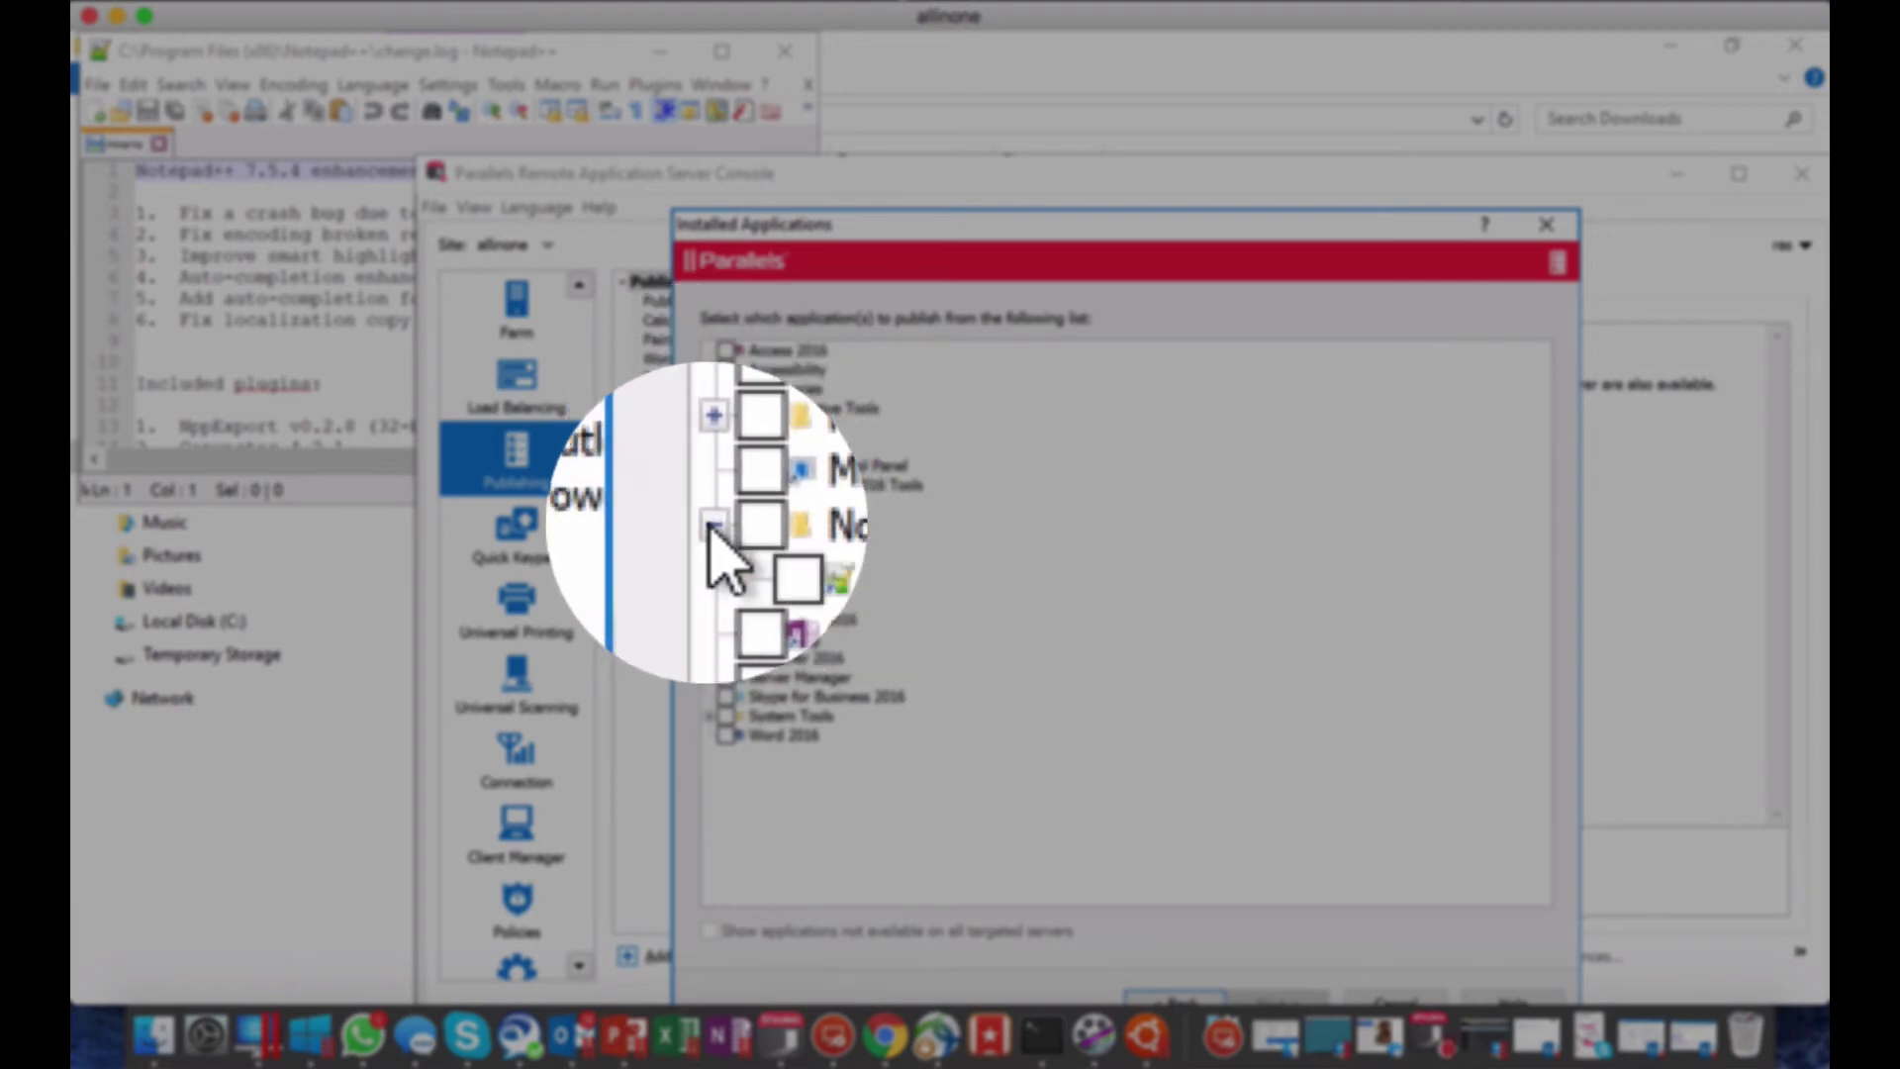
Tick Notepad++, publish it from localhost and finish the wizard.
left_click(680, 515)
left_click(735, 552)
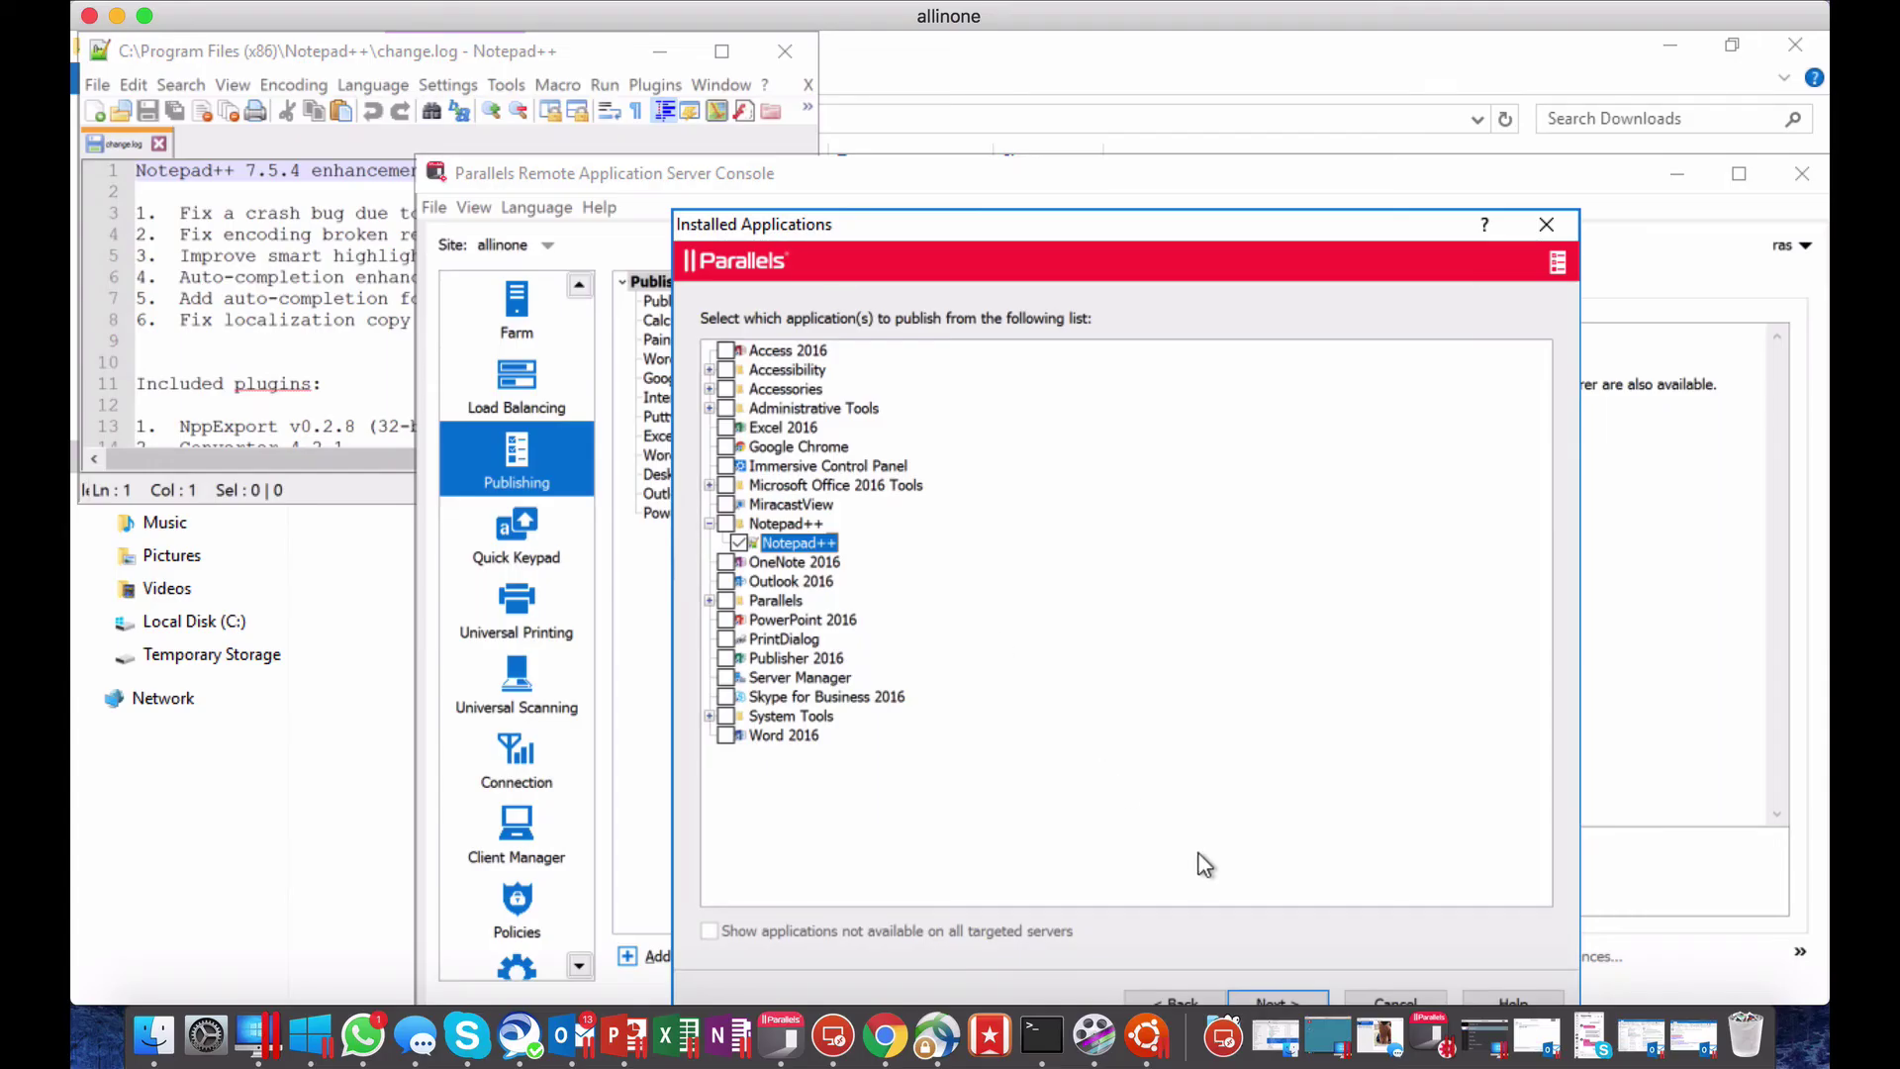
left_click_drag(1143, 221, 1144, 145)
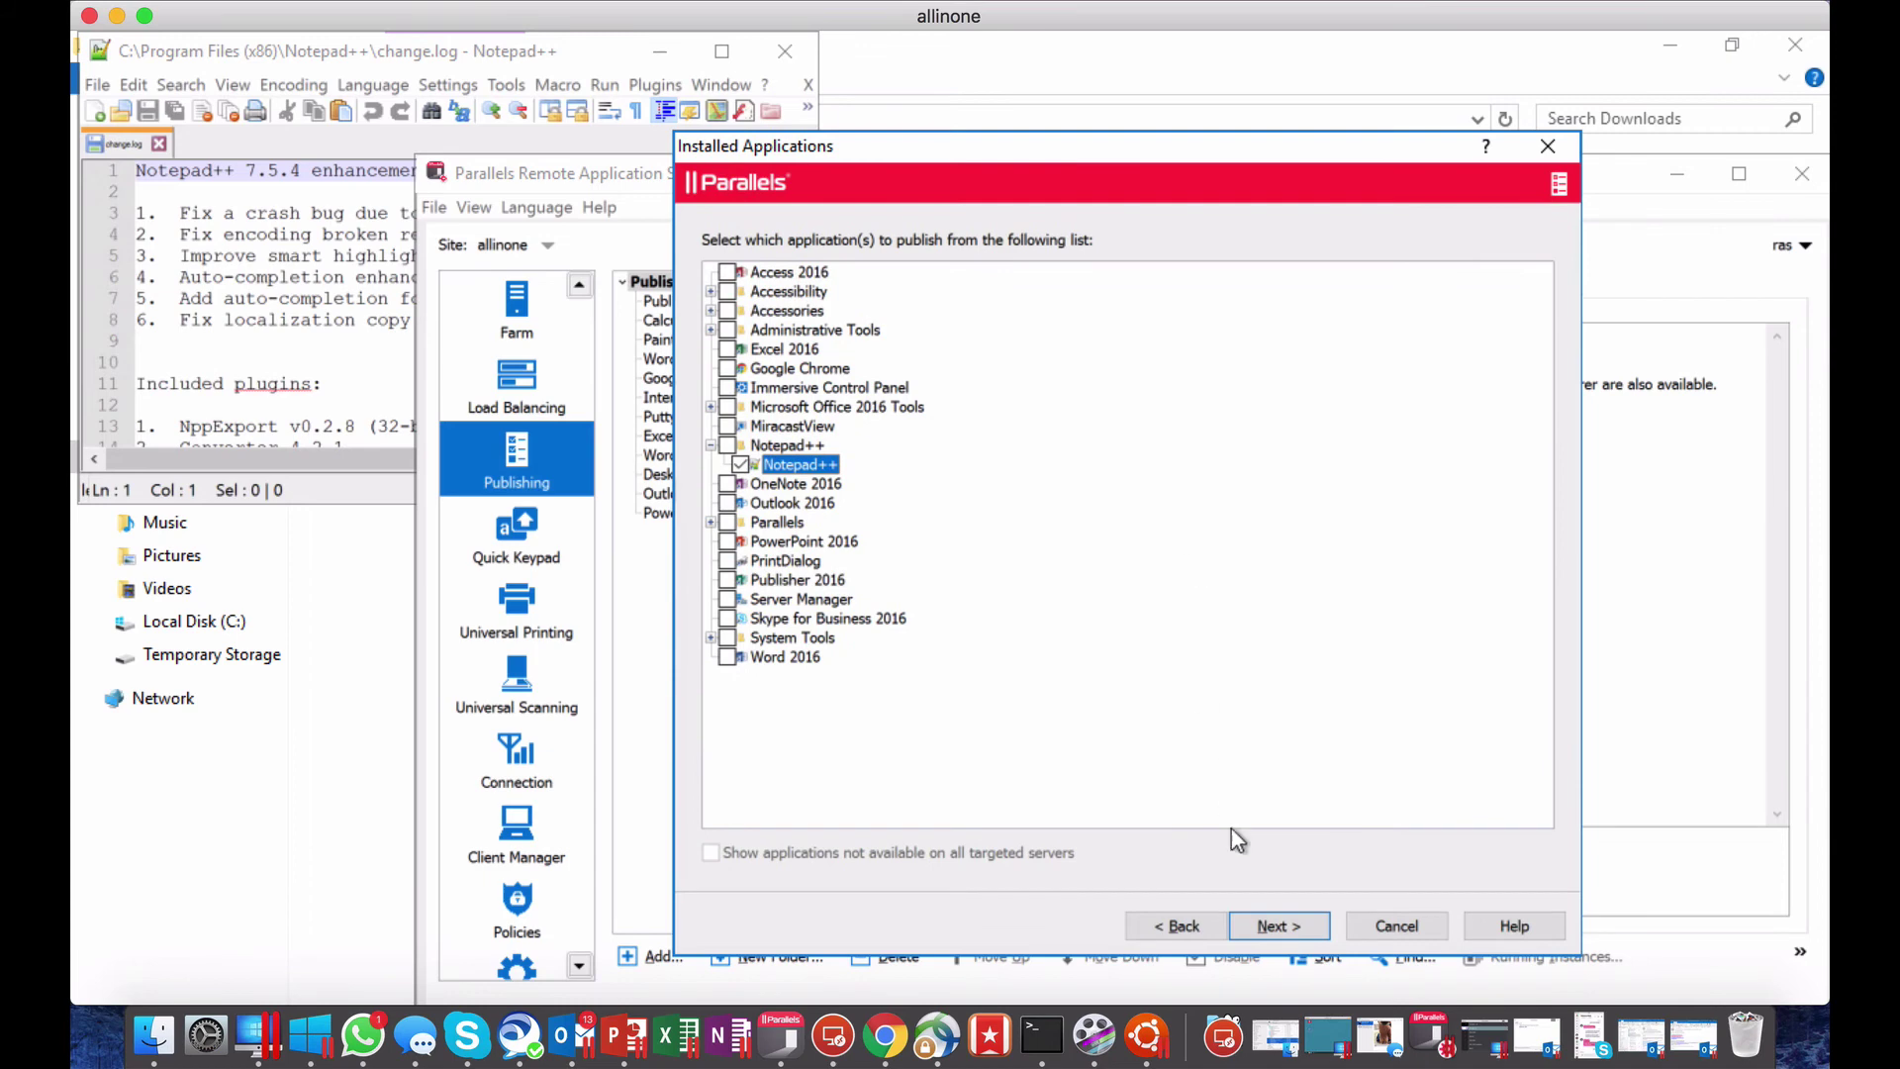
left_click(1267, 915)
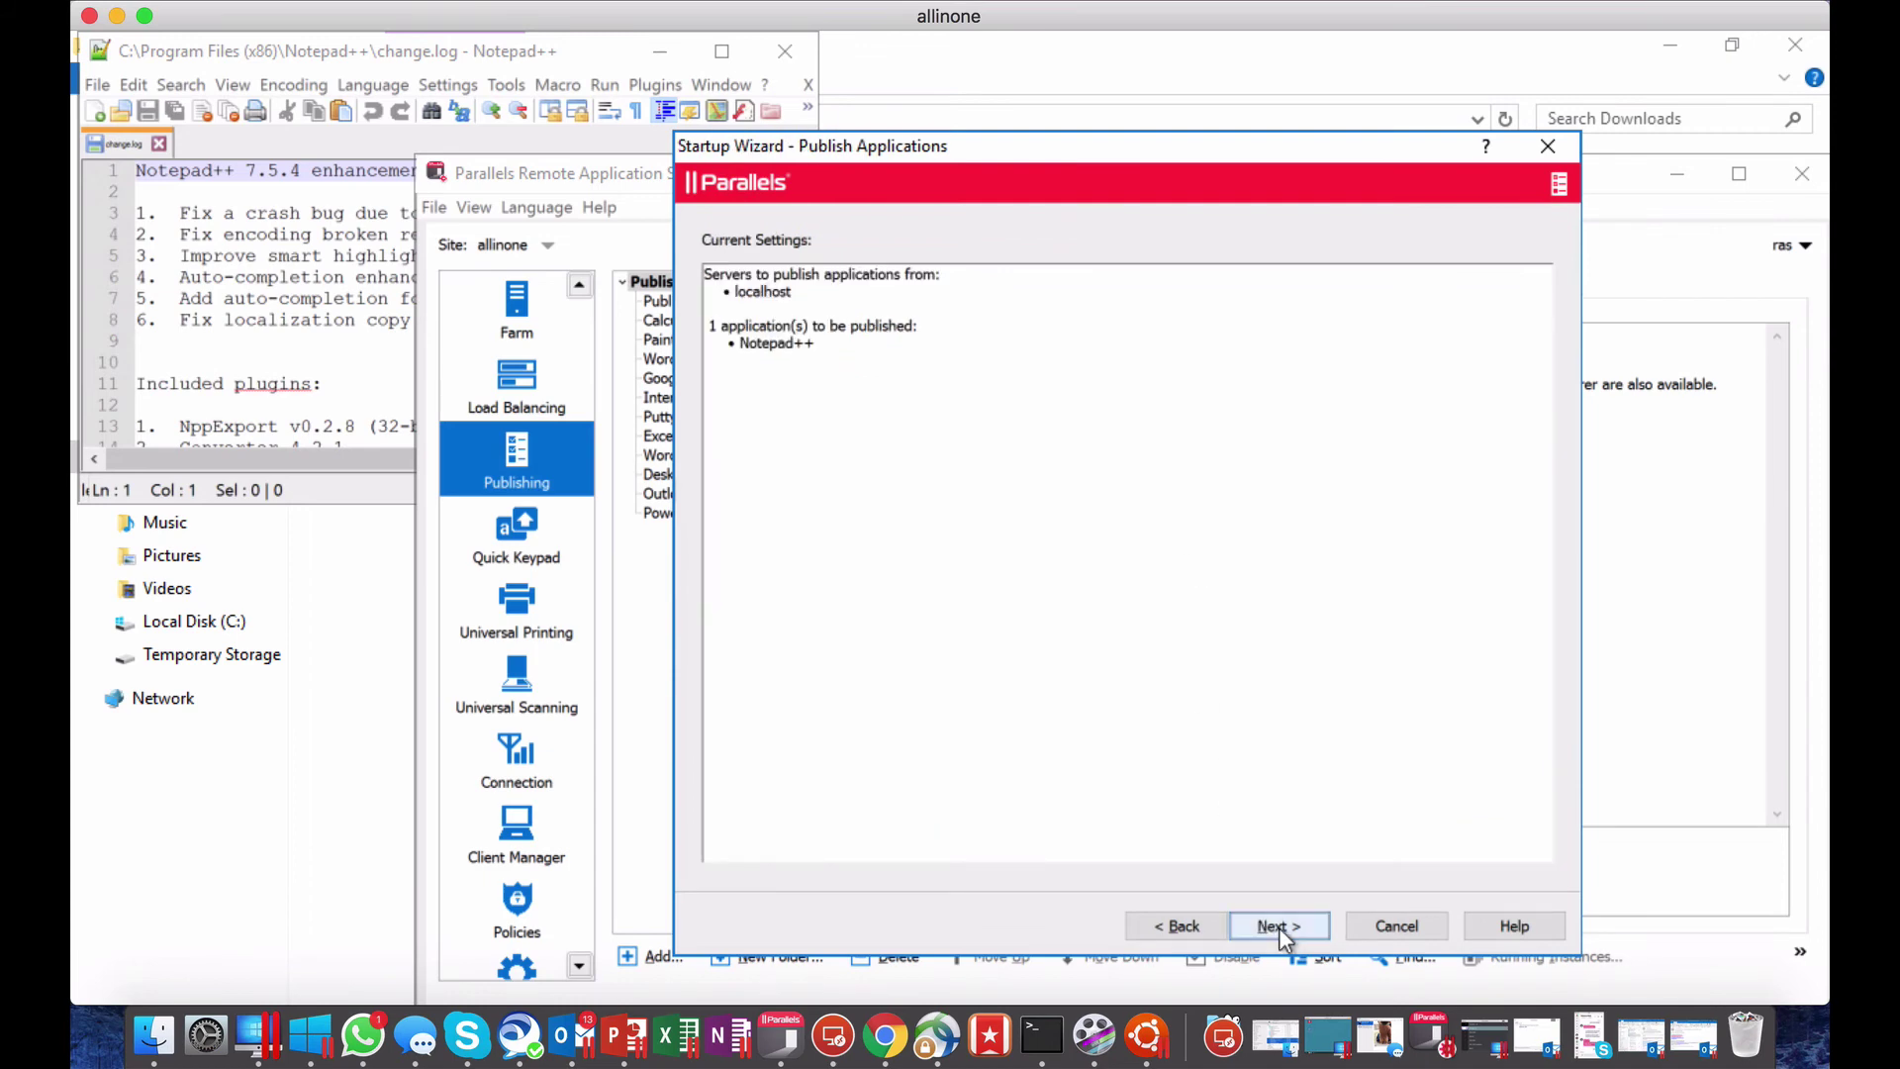
left_click(1279, 928)
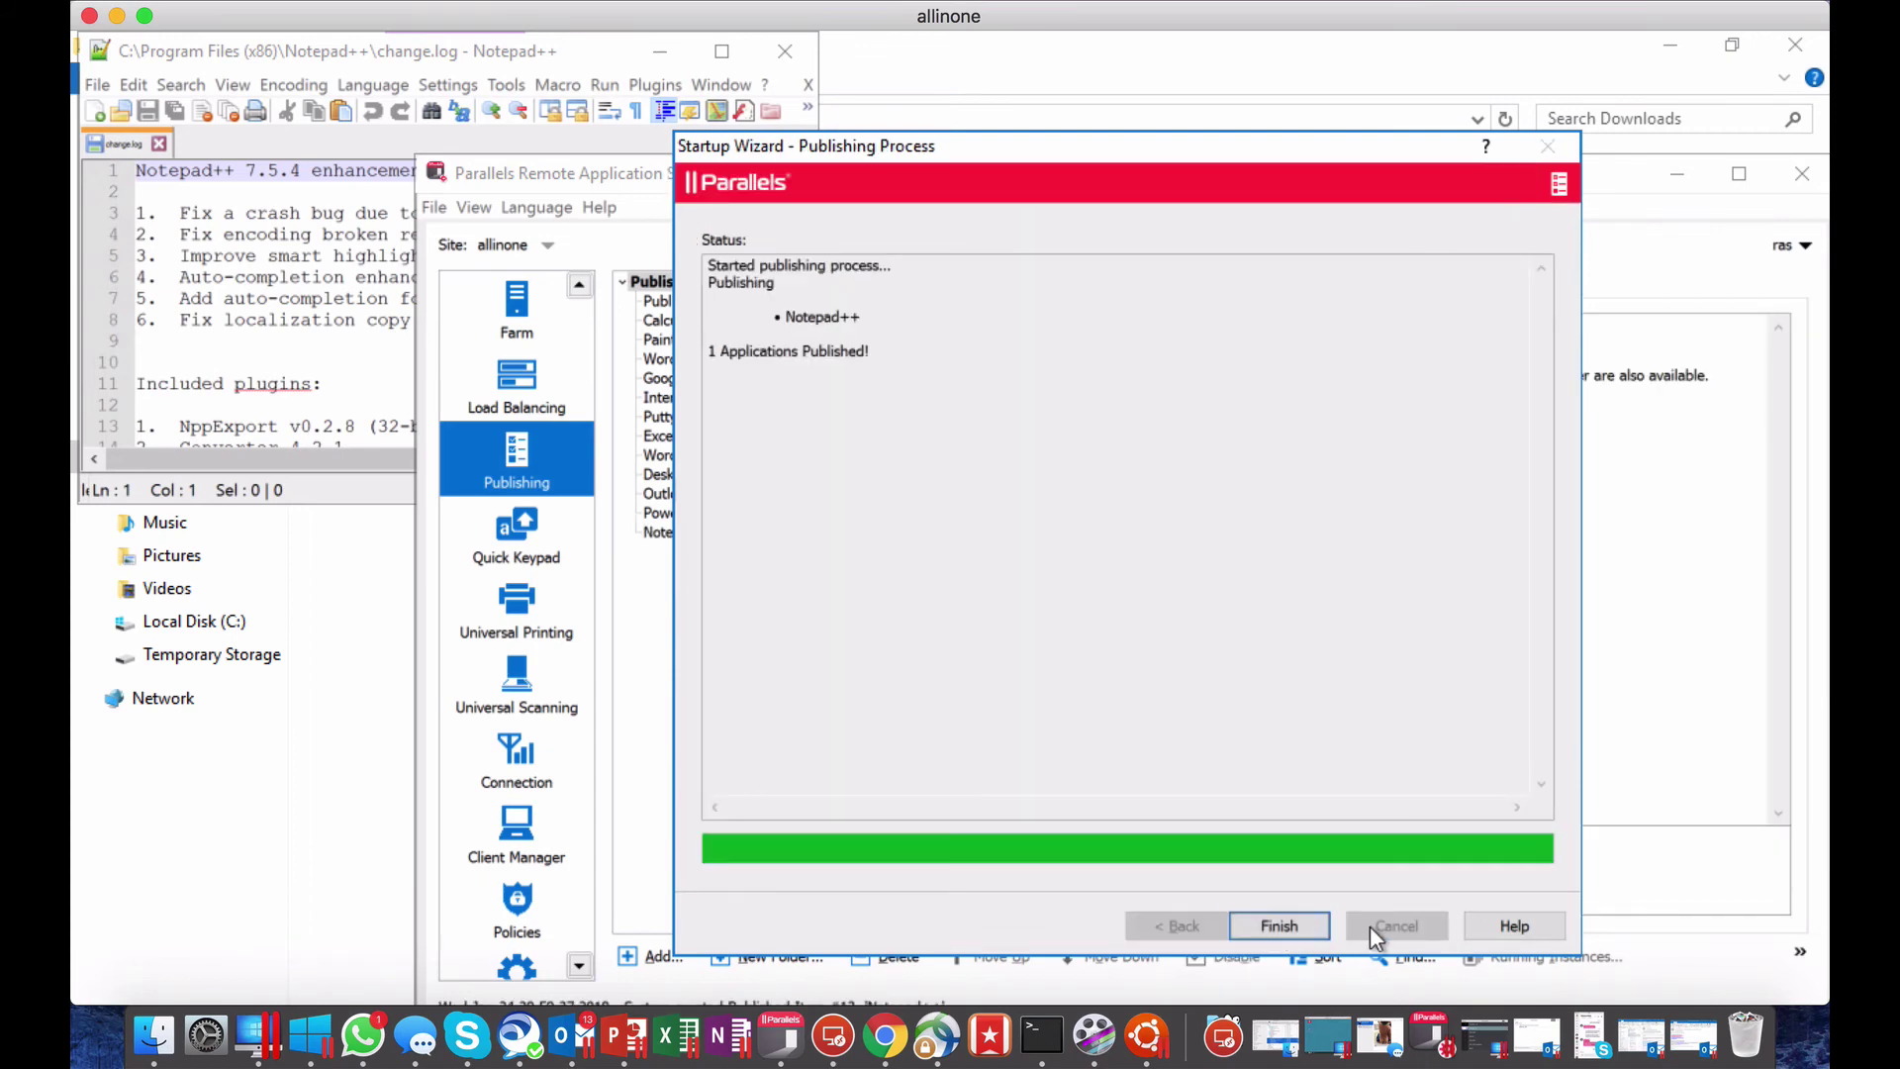
left_click(1309, 927)
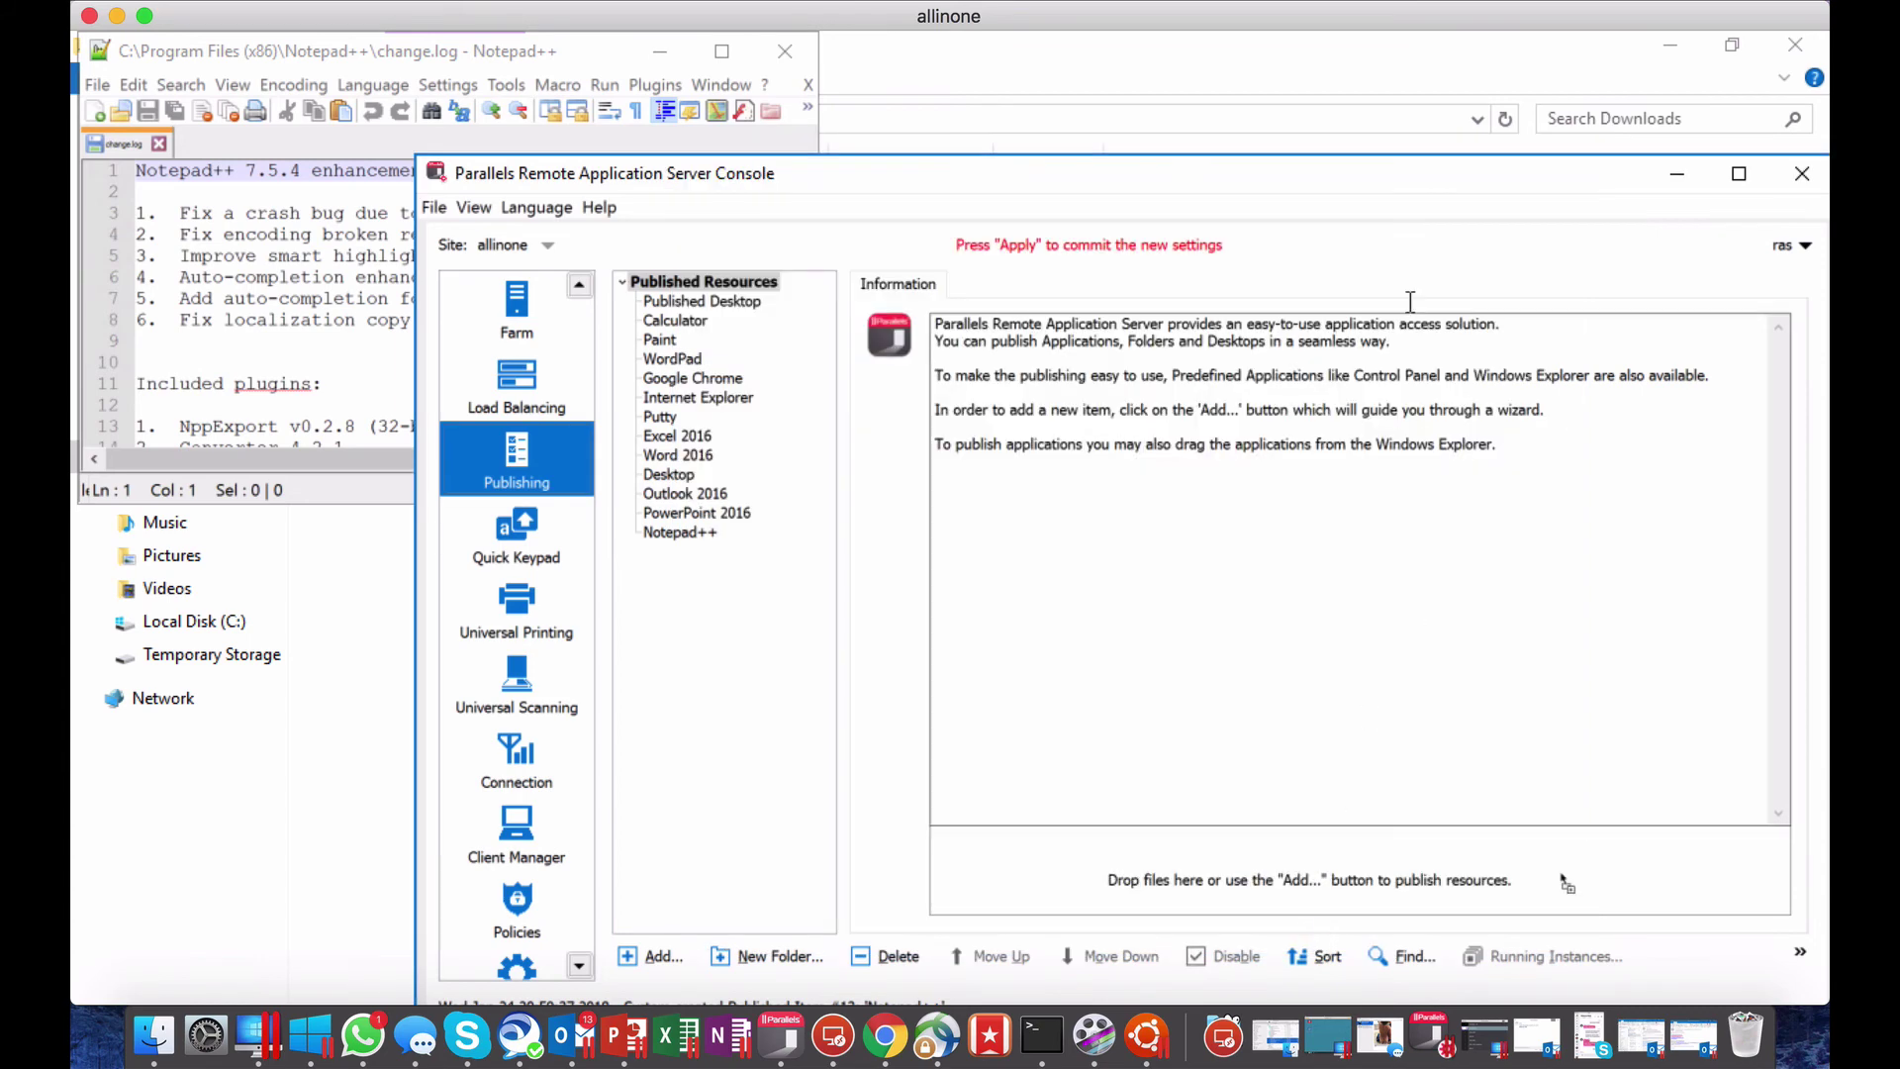
Maximize the console and apply the pending Notepad++ publication changes.
double_click(1378, 171)
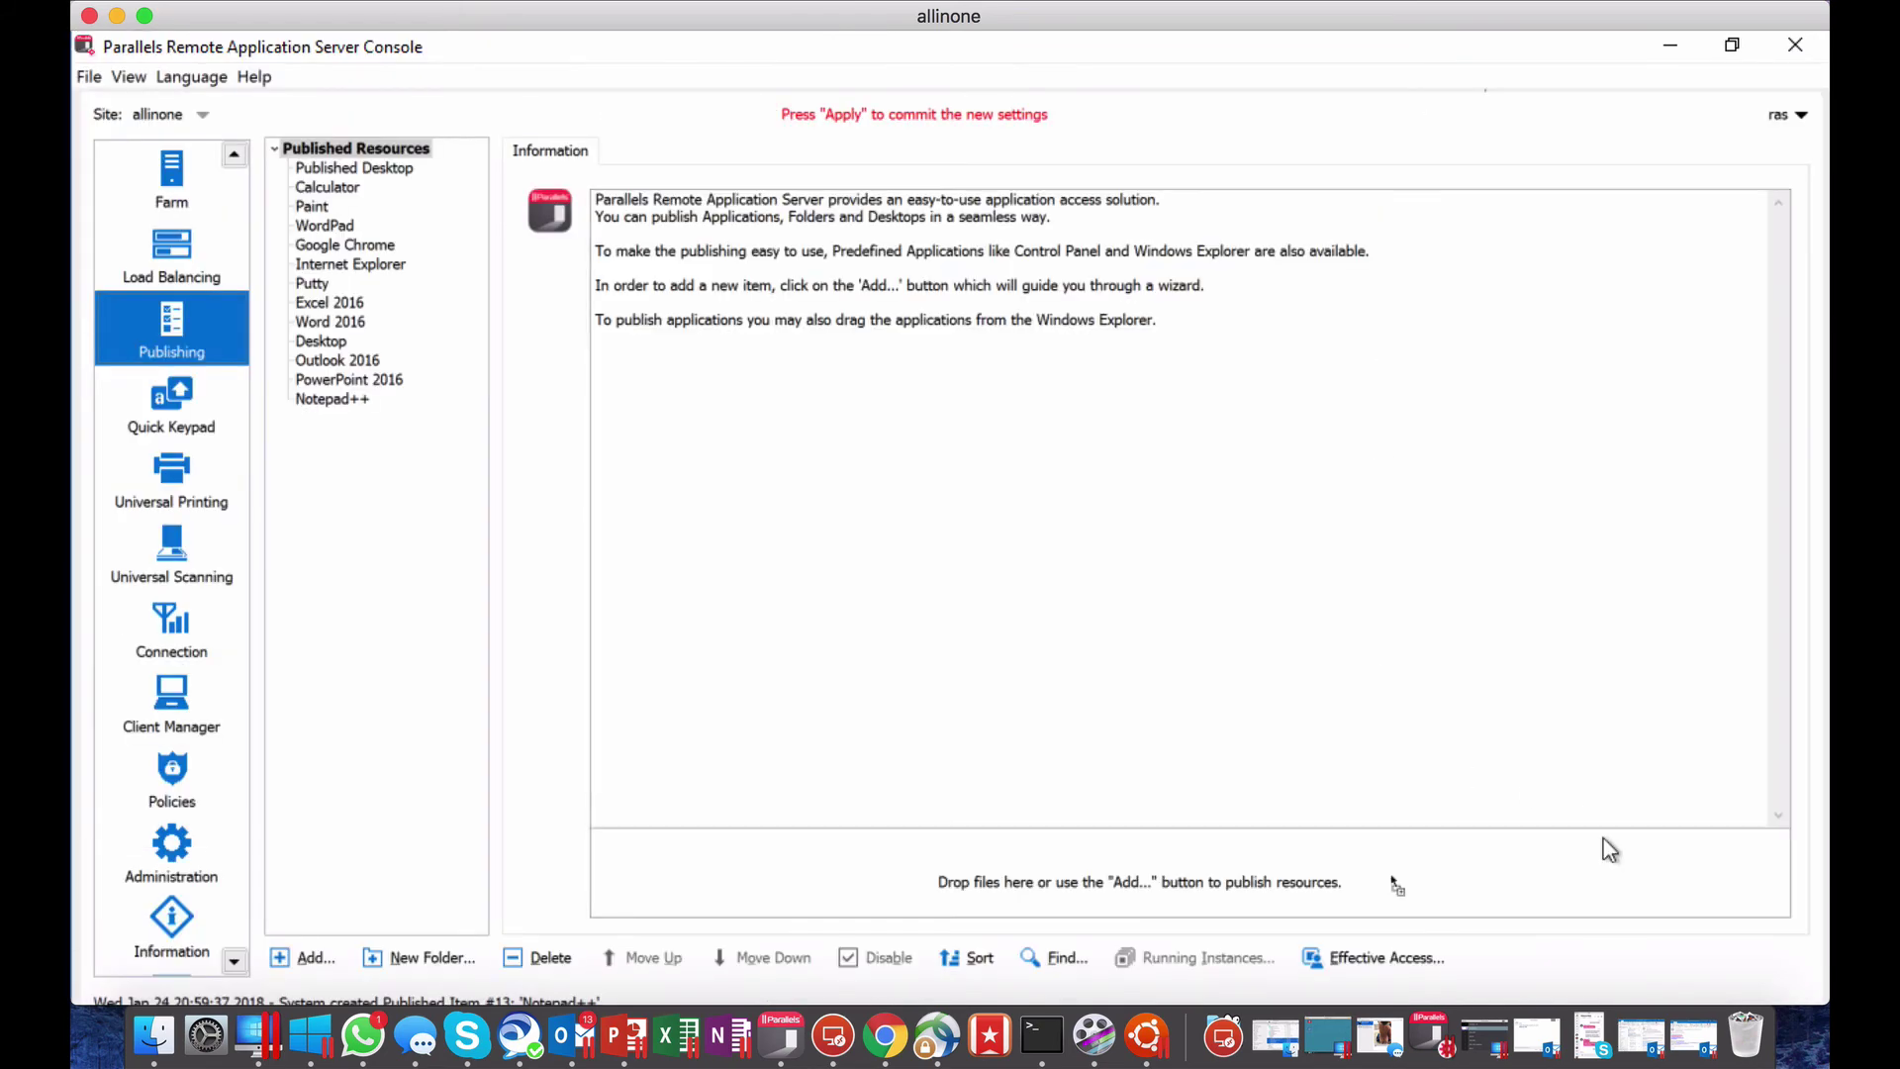
scroll(1611, 850, "down", 3)
left_click(1662, 933)
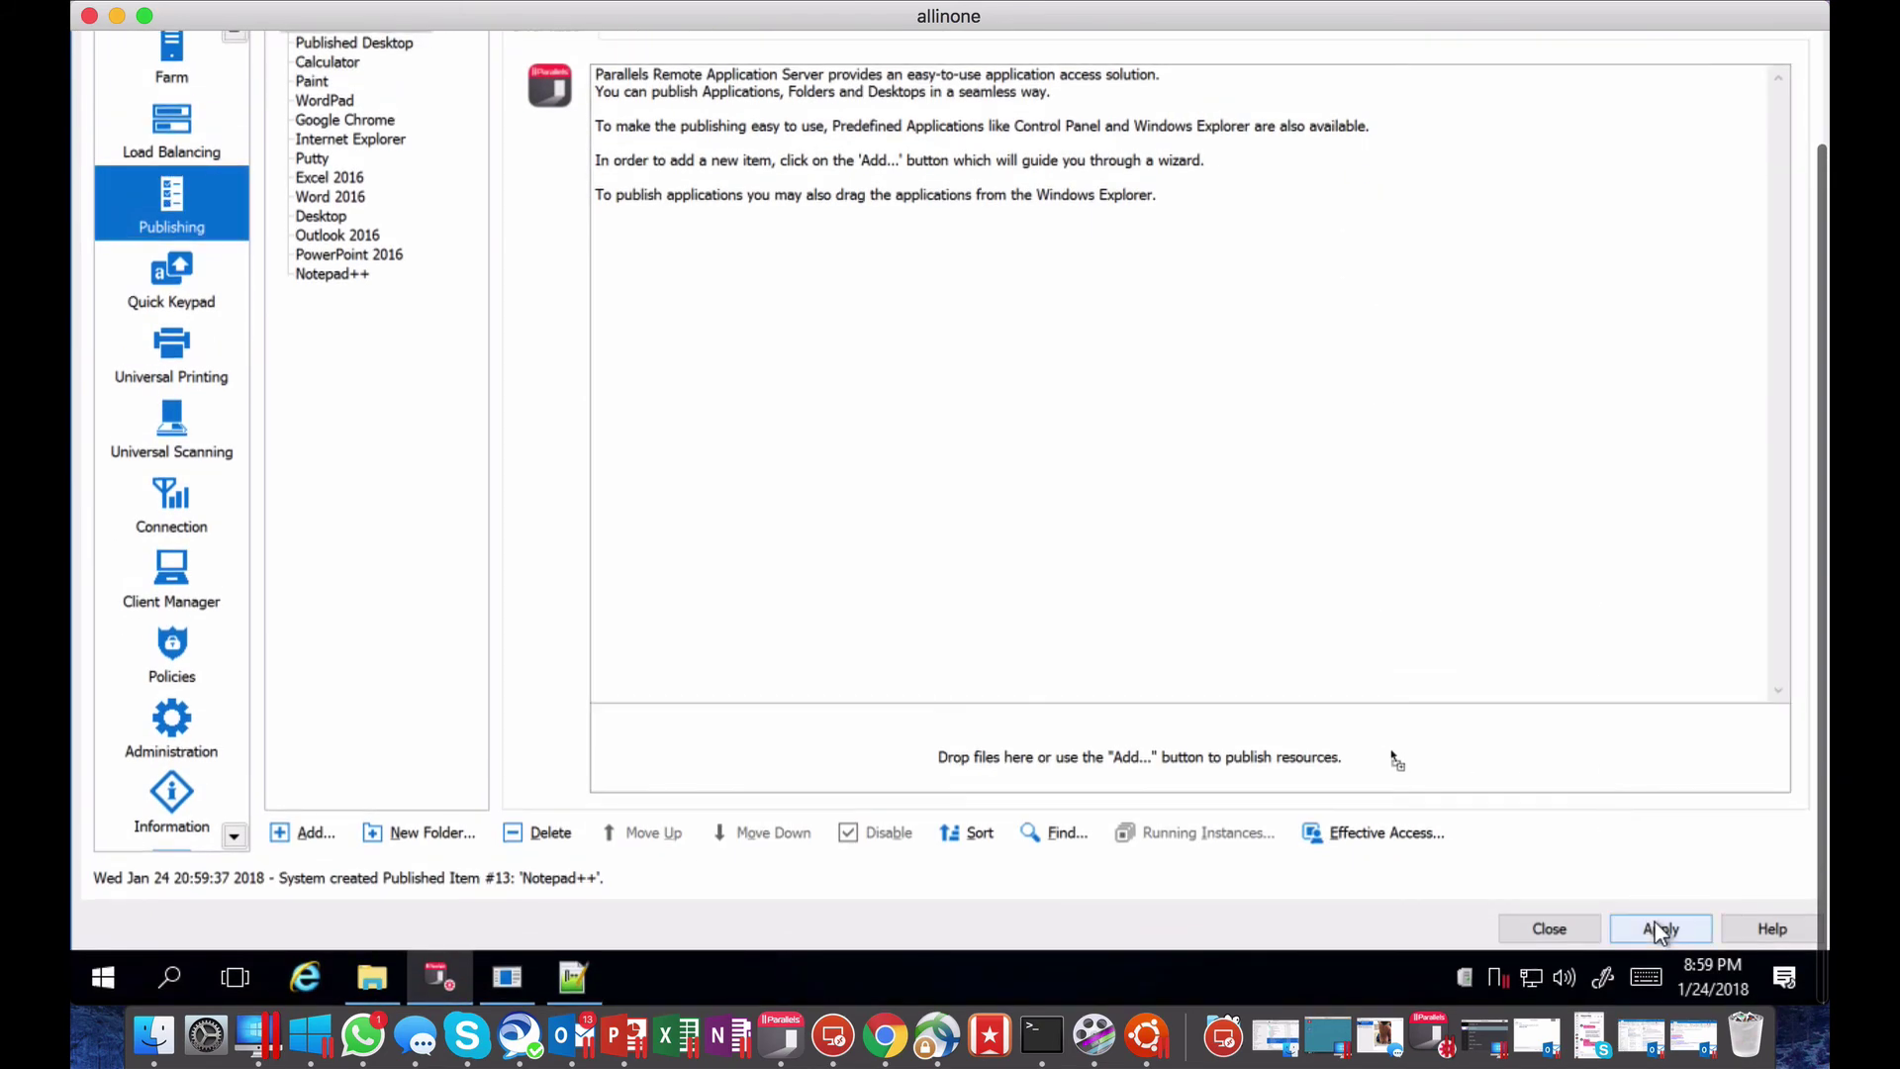